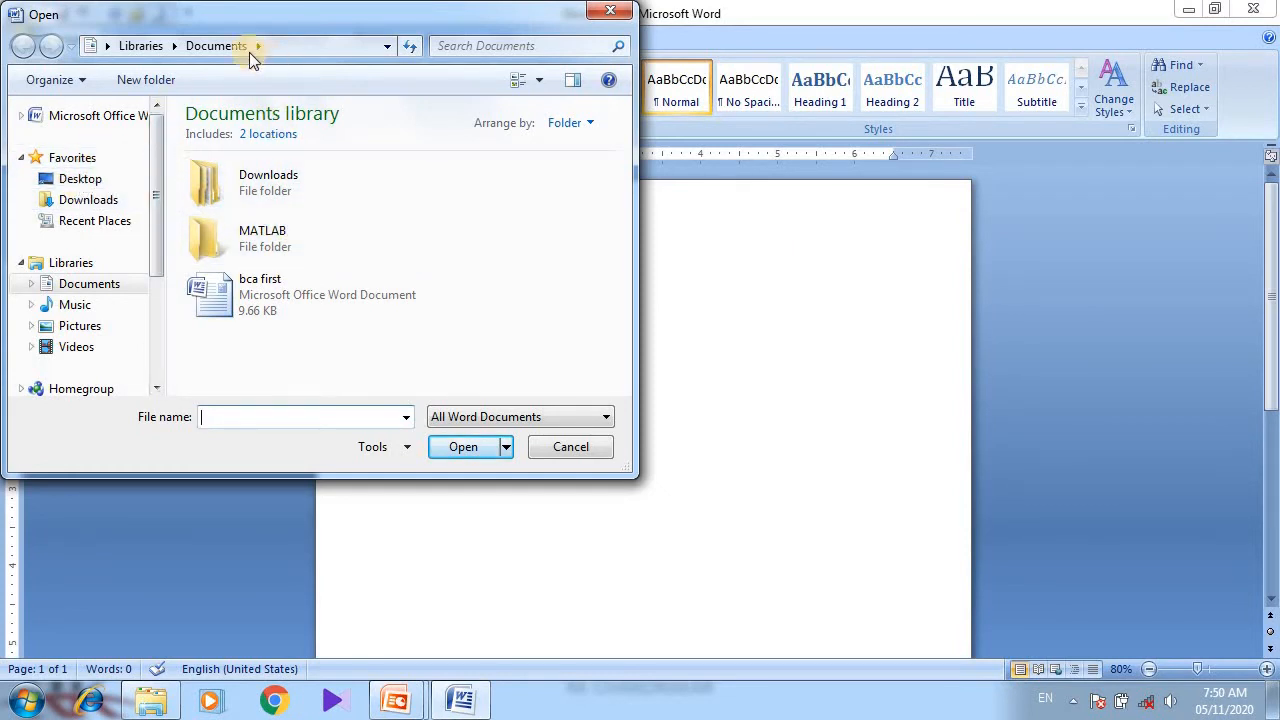
Navigate the Open dialog to the Desktop folder.
{"action": "left_click", "coordinate": [389, 46]}
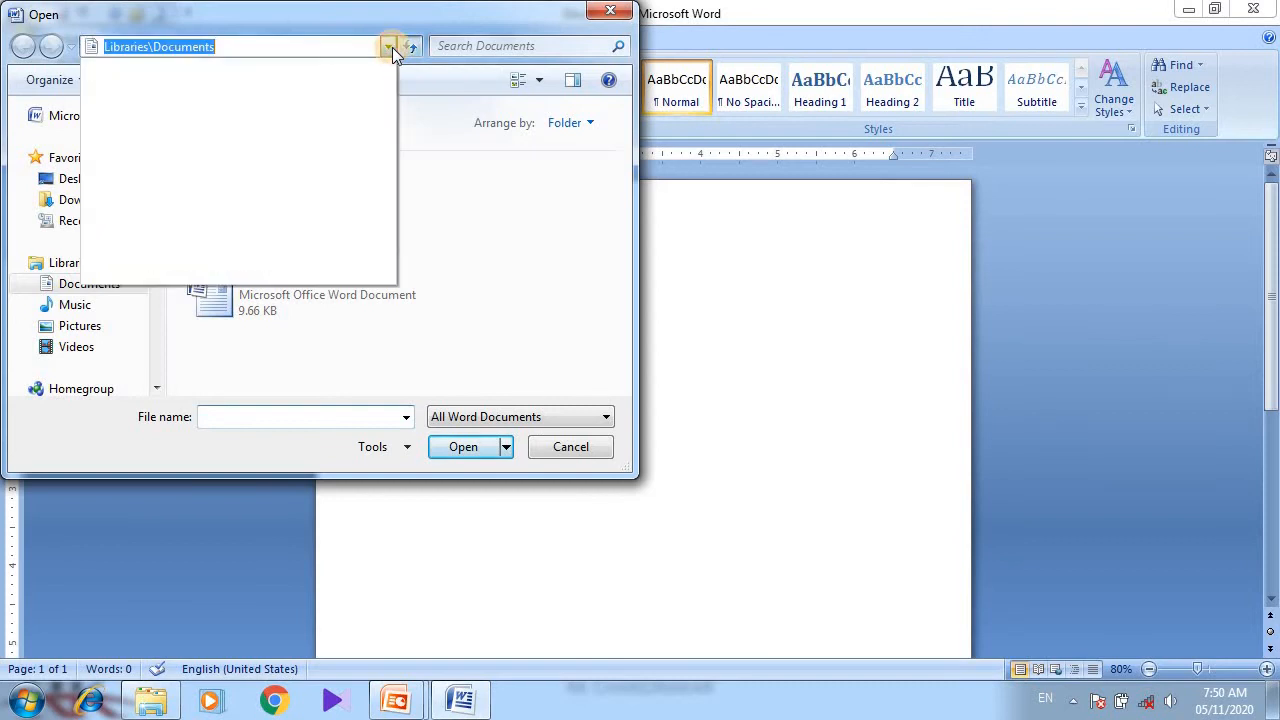
{"action": "left_click", "coordinate": [391, 48]}
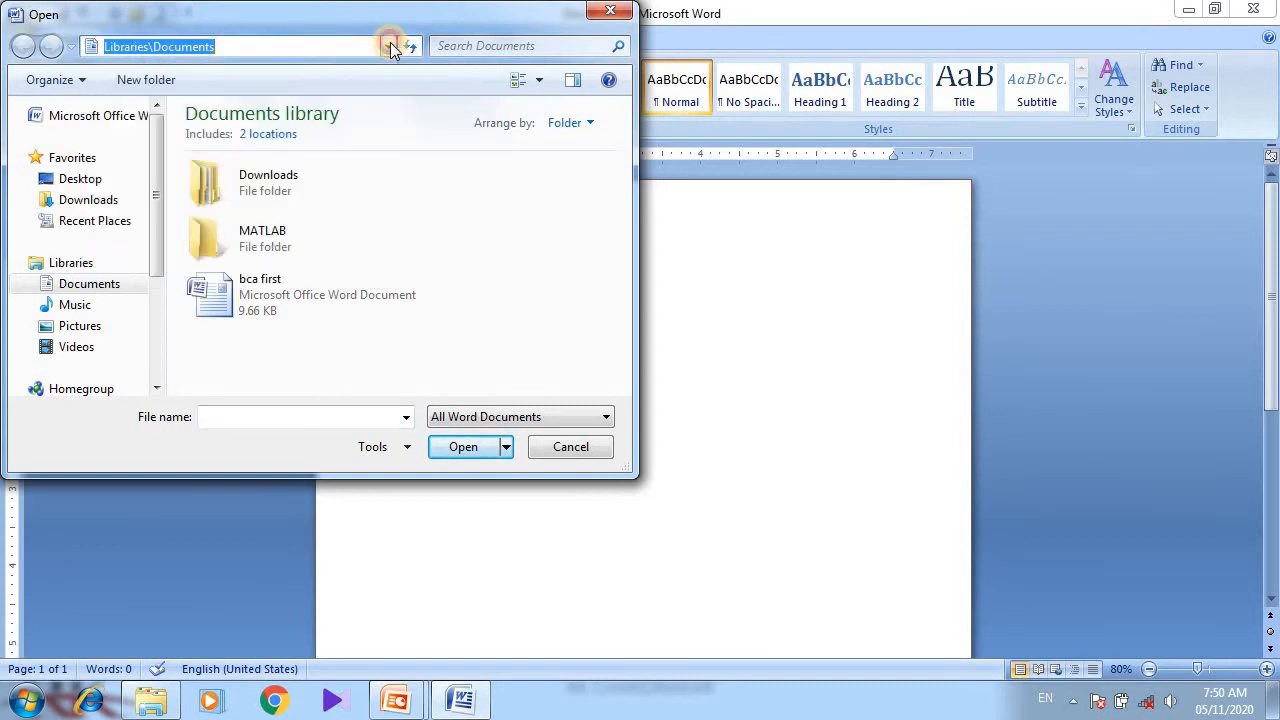
{"action": "scroll", "coordinate": [159, 219], "scroll_direction": "down", "scroll_amount": 2}
{"action": "scroll", "coordinate": [161, 207], "scroll_direction": "up", "scroll_amount": 2}
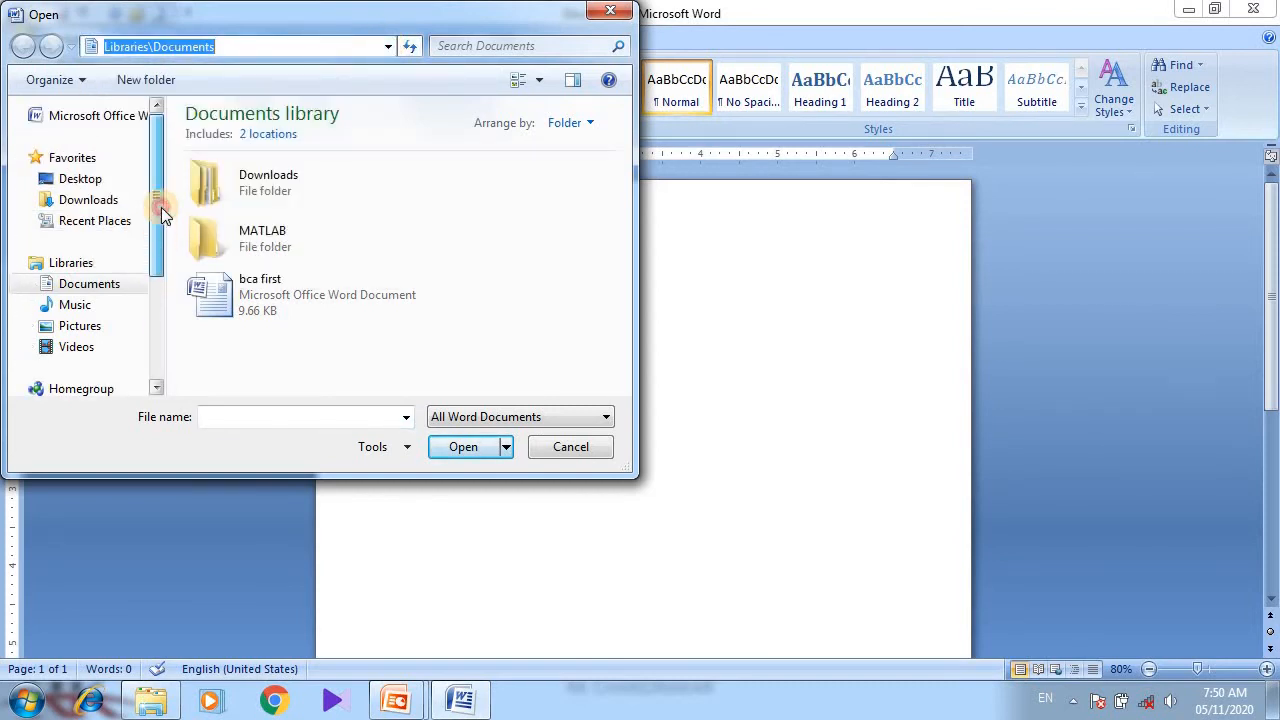
{"action": "left_click", "coordinate": [80, 181]}
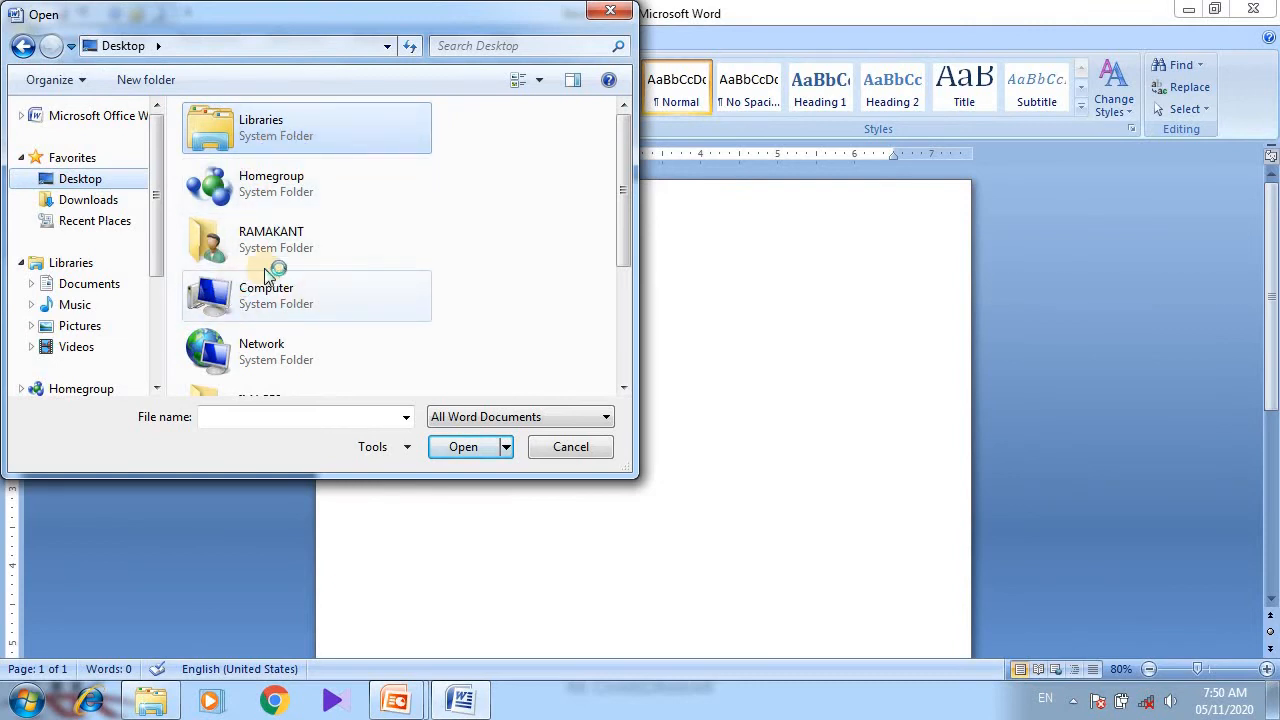
{"action": "left_click", "coordinate": [240, 417]}
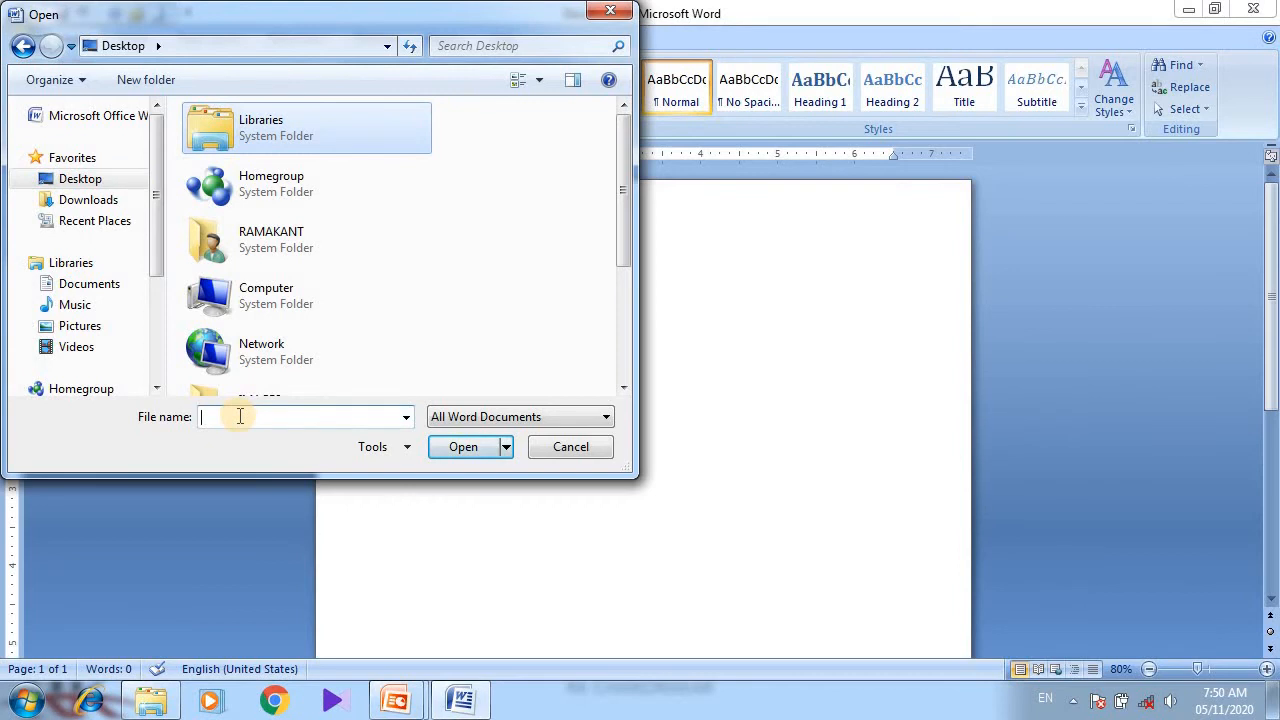
{"action": "type", "text": "hello"}
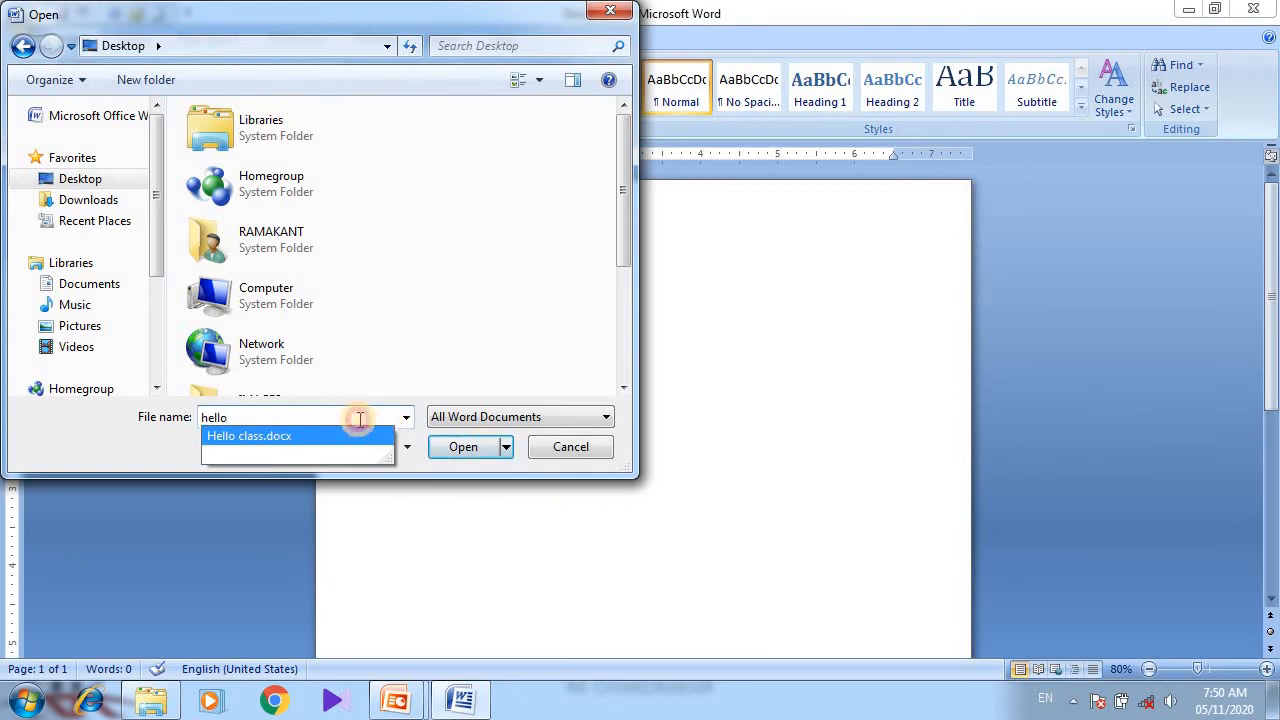
{"action": "key", "text": "BackSpace"}
{"action": "key", "text": "BackSpace"}
{"action": "key", "text": "BackSpace"}
{"action": "key", "text": "BackSpace"}
{"action": "key", "text": "BackSpace"}
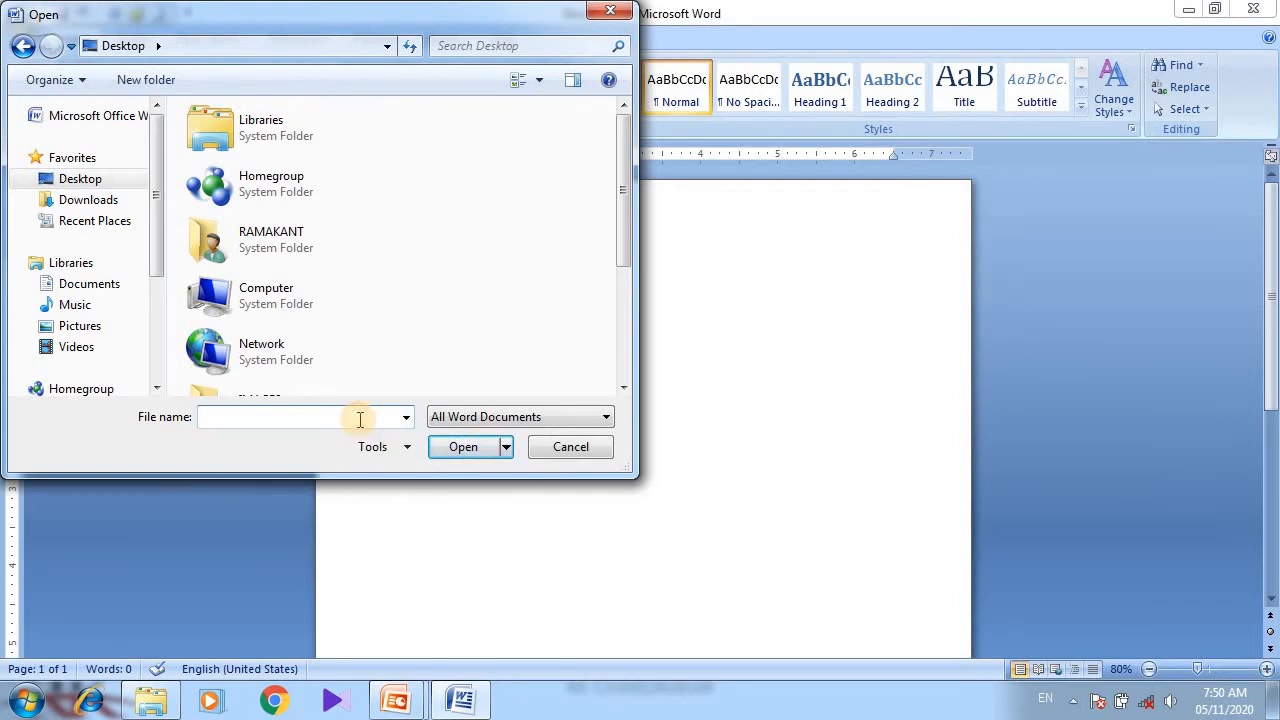
Open the Hello class document from the Desktop.
{"action": "left_click_drag", "start_coordinate": [622, 242], "coordinate": [562, 256]}
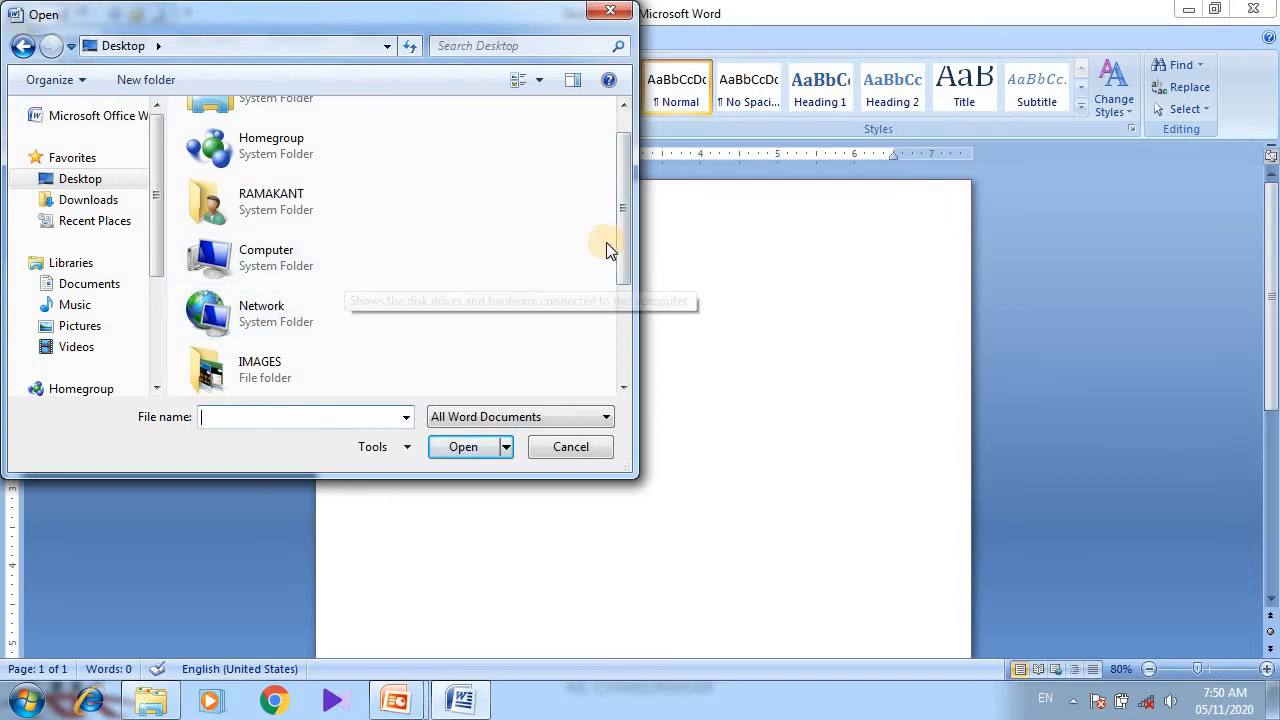
{"action": "left_click_drag", "start_coordinate": [623, 257], "coordinate": [628, 343]}
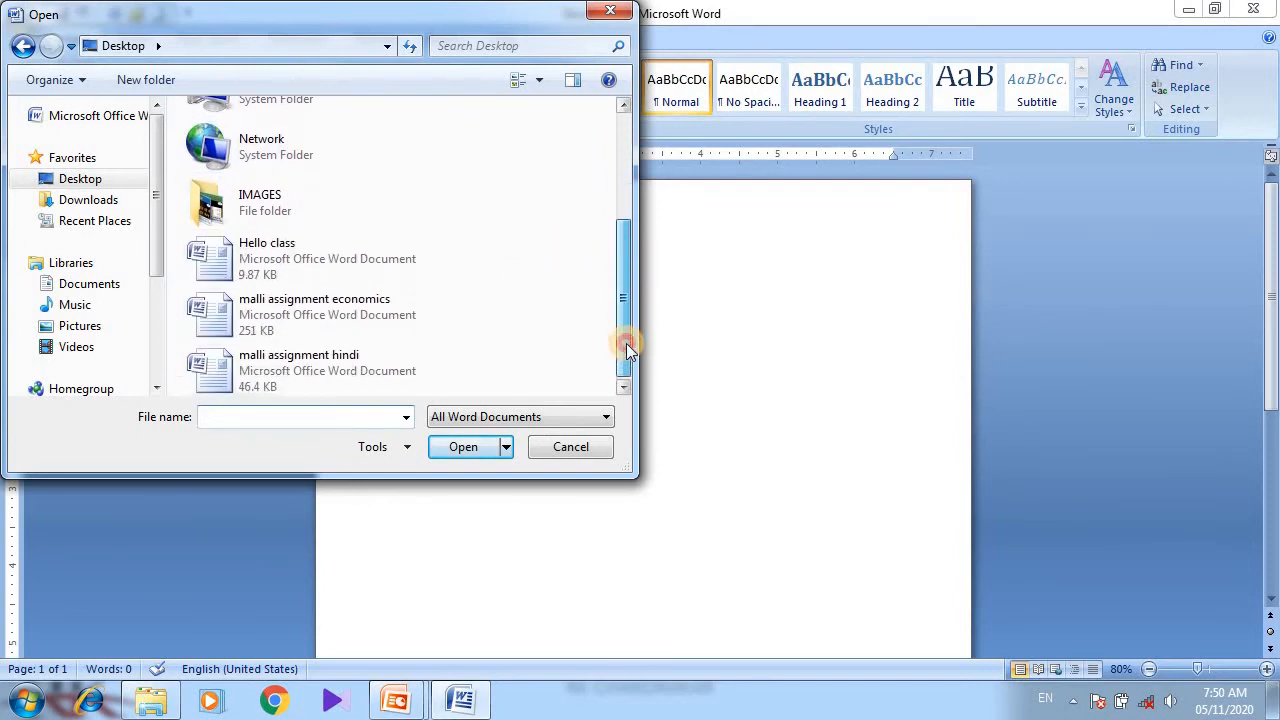
{"action": "left_click", "coordinate": [308, 280]}
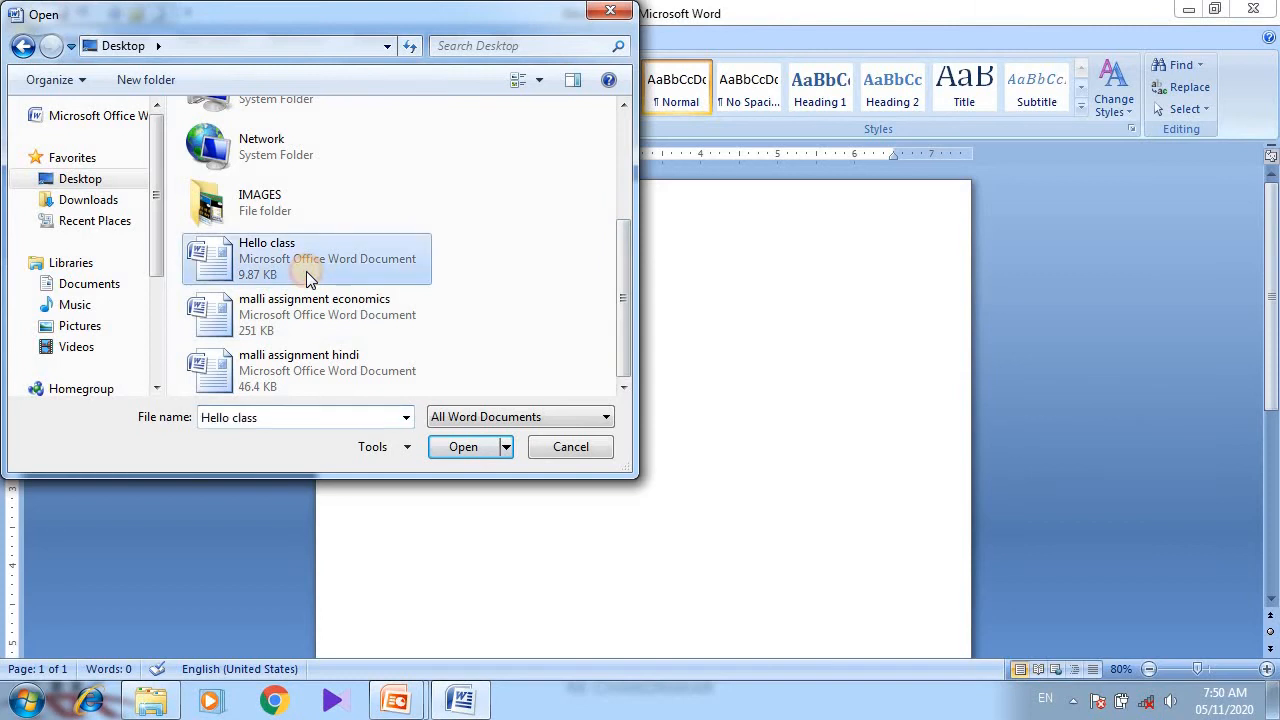
{"action": "left_click", "coordinate": [464, 447]}
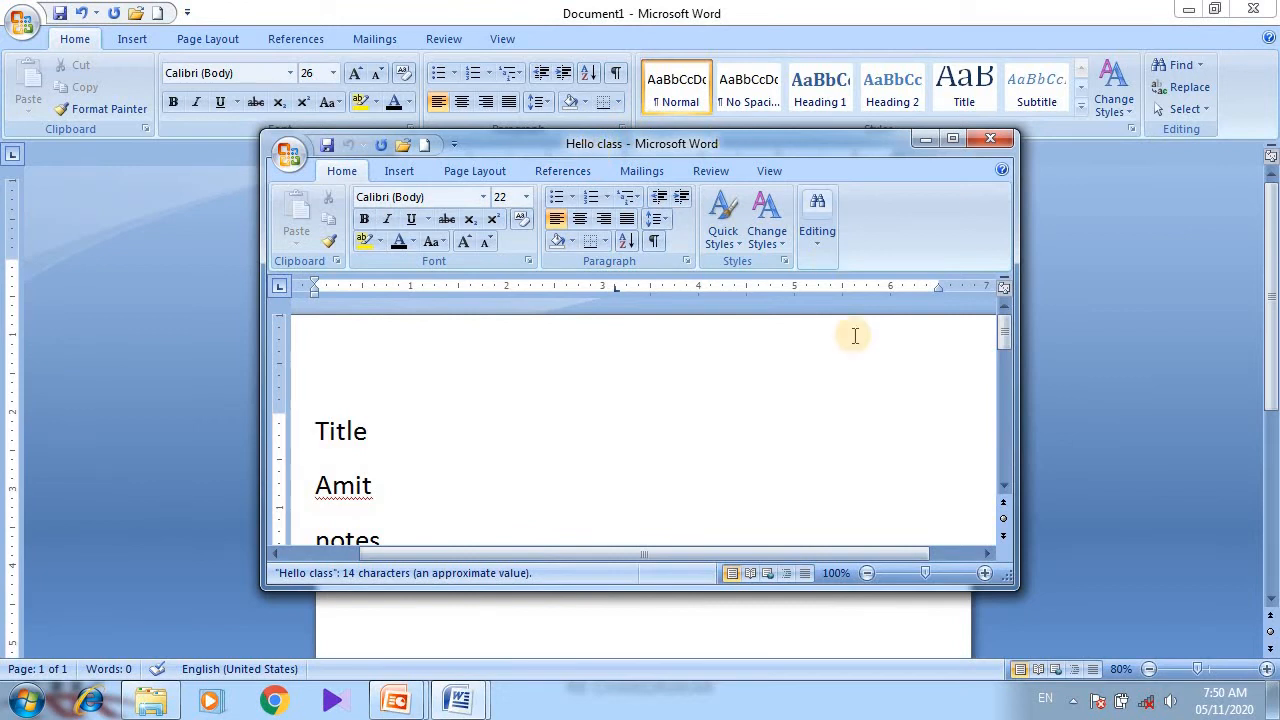
Enlarge the Hello class window, select its text, and close the window.
{"action": "left_click_drag", "start_coordinate": [1010, 580], "coordinate": [1105, 633]}
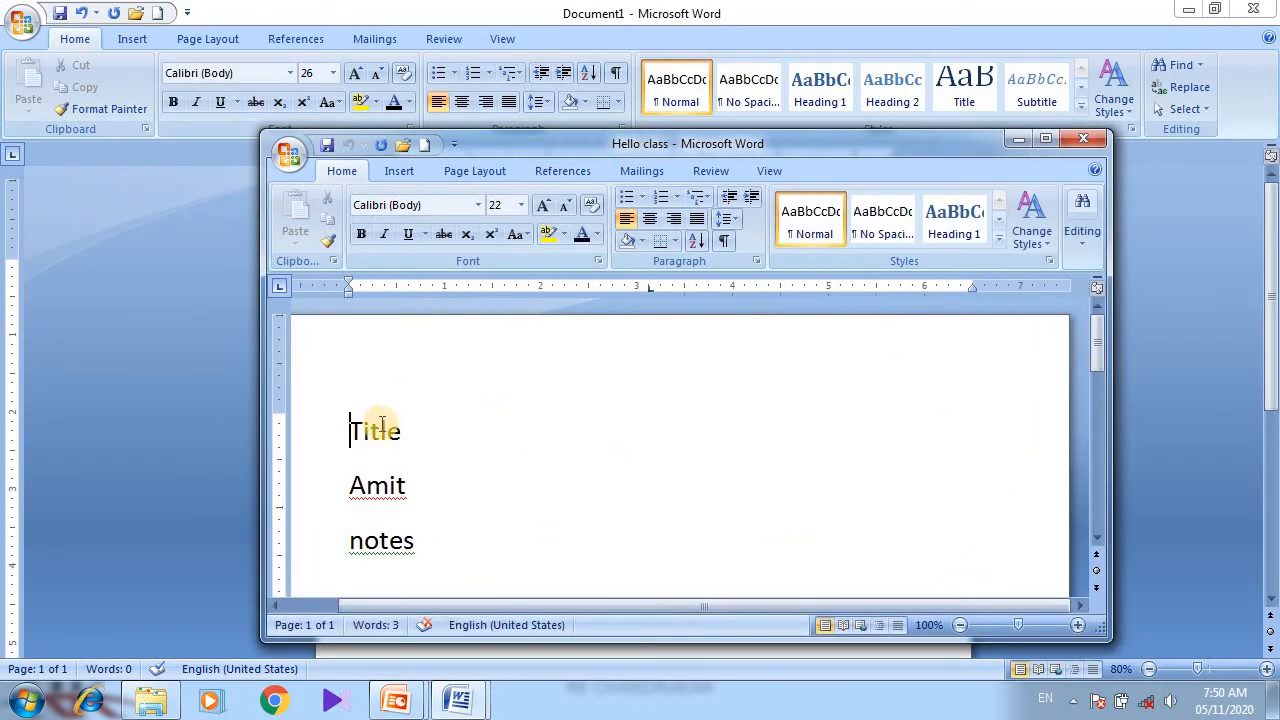
{"action": "left_click", "coordinate": [351, 426]}
{"action": "left_click_drag", "start_coordinate": [351, 426], "coordinate": [466, 540]}
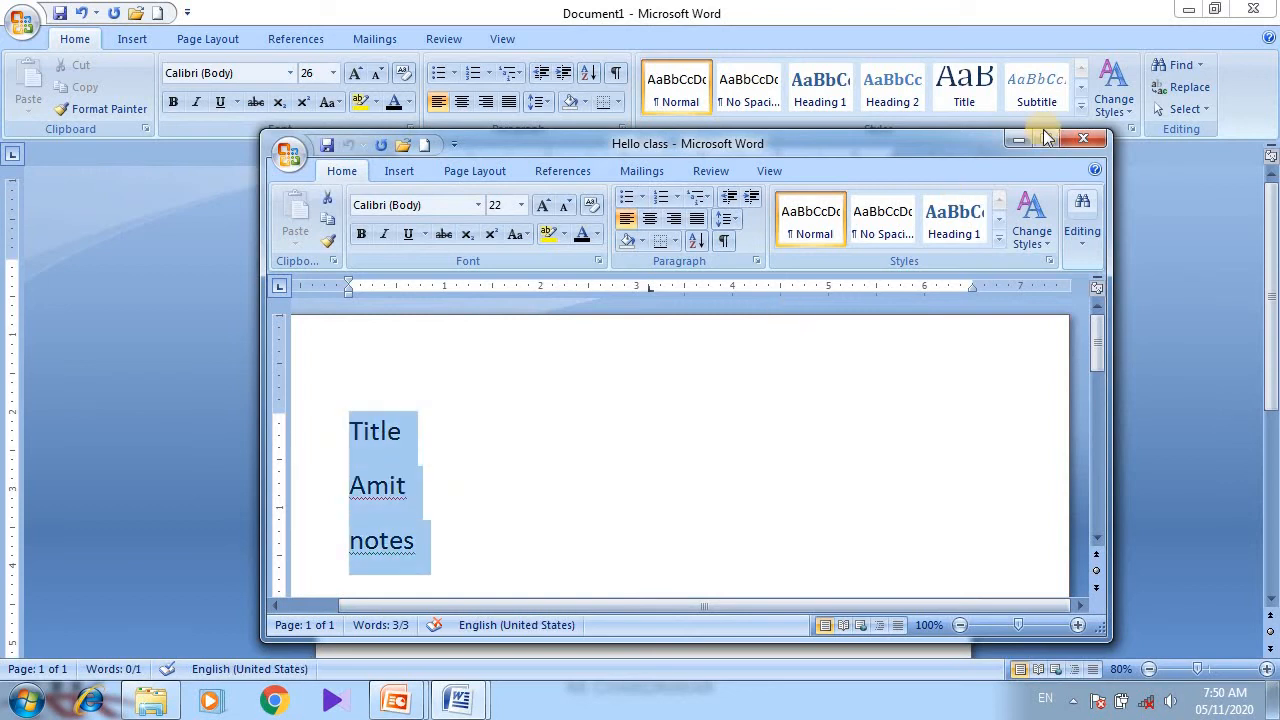
{"action": "left_click", "coordinate": [1086, 137]}
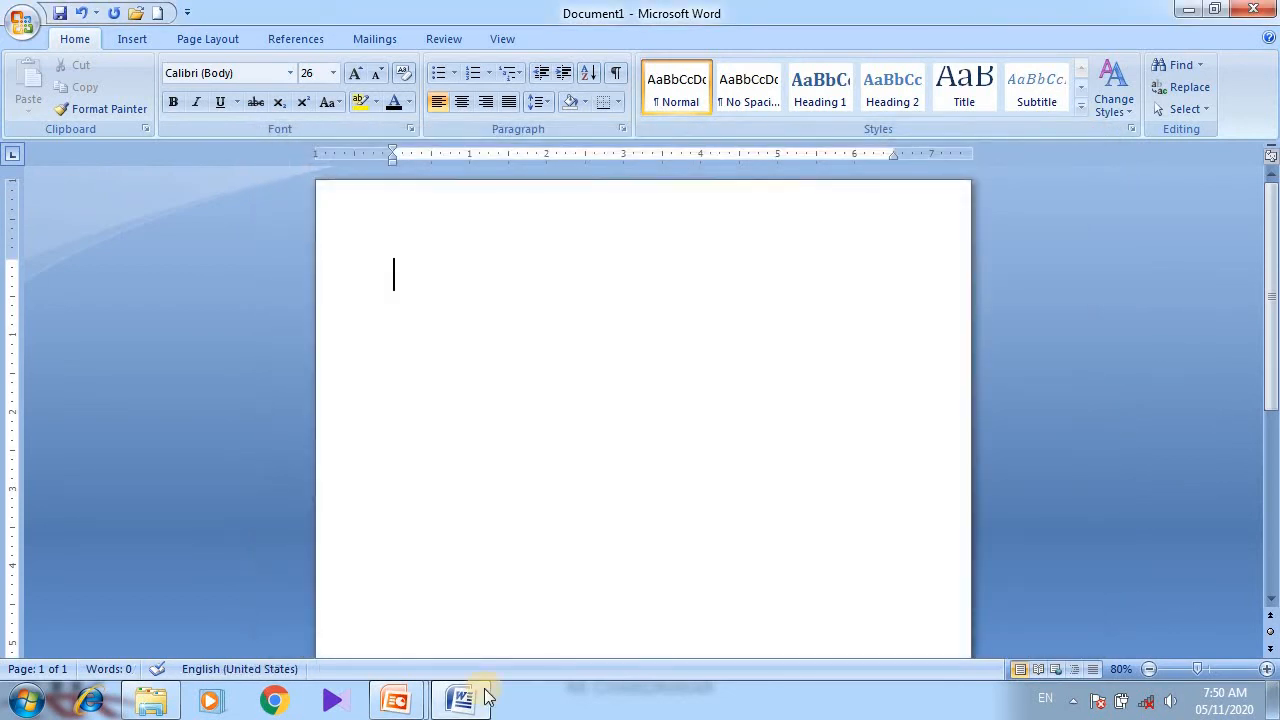
Switch to the presentation slideshow and advance to the next slide.
{"action": "mouse_move", "coordinate": [396, 700]}
{"action": "left_click", "coordinate": [521, 625]}
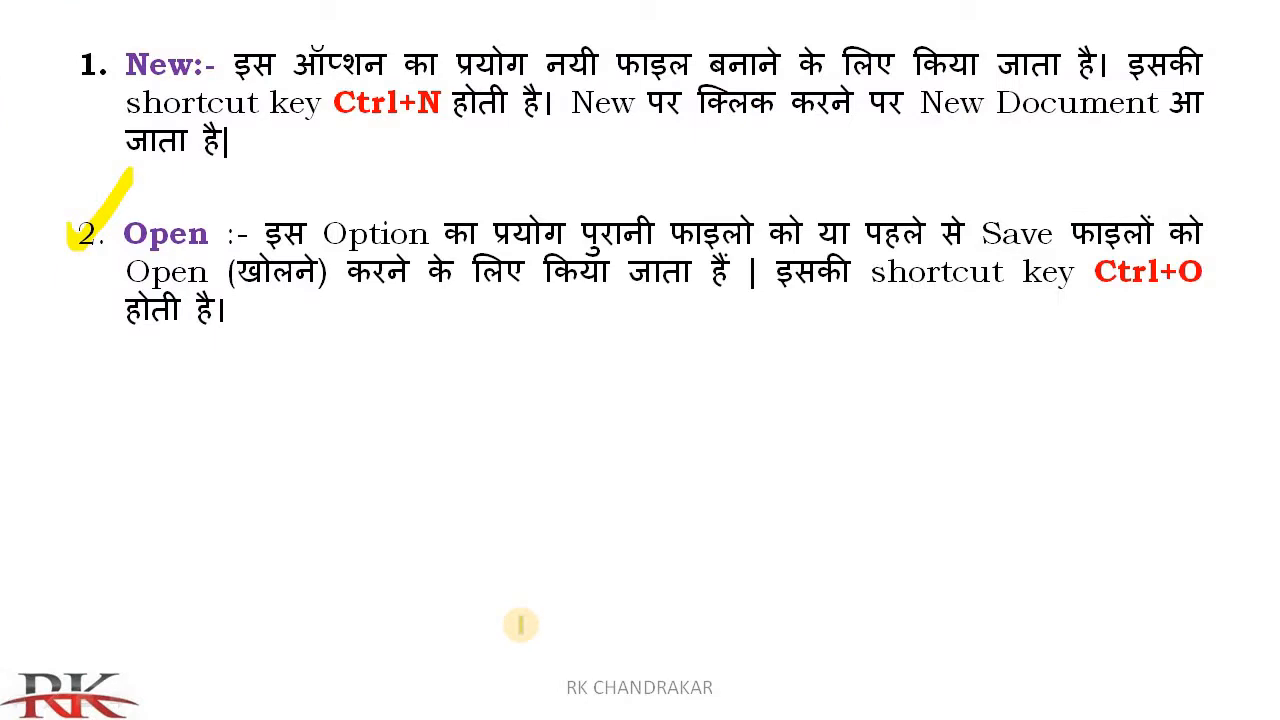
{"action": "left_click", "coordinate": [521, 625]}
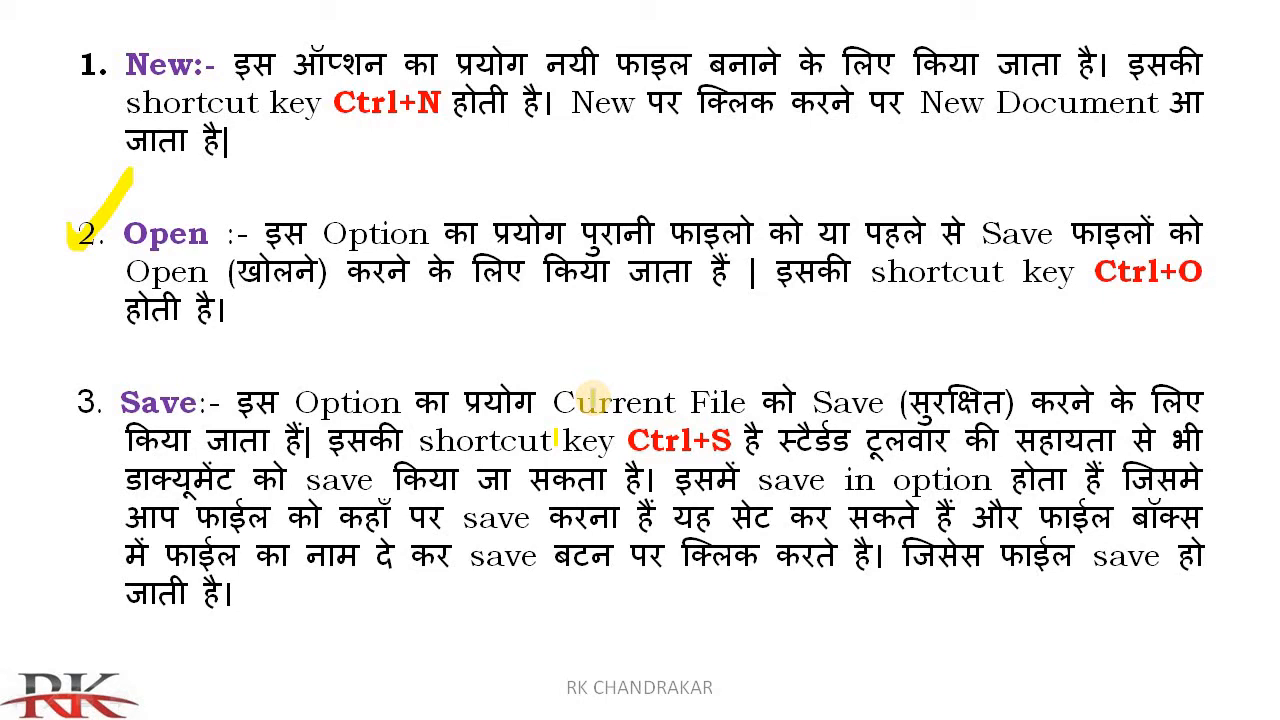
Switch back to Word and type the line Ctrl+n=new in the blank document.
{"action": "key", "text": "super"}
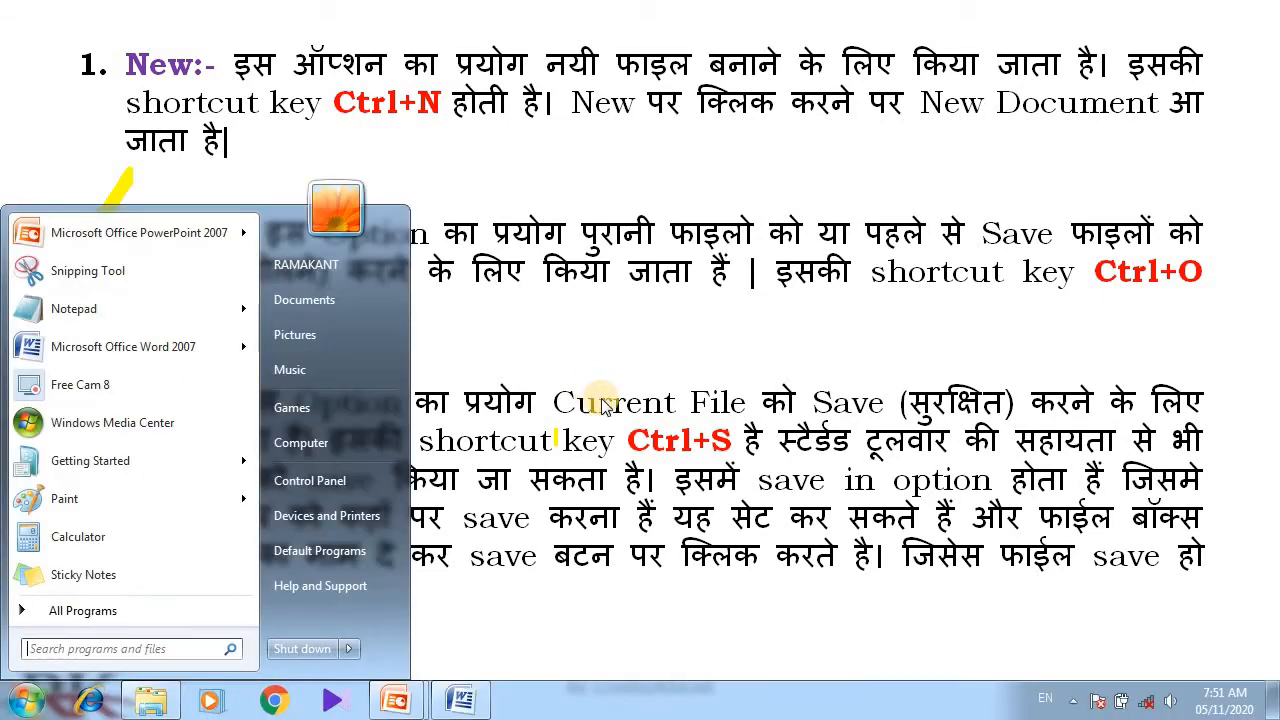
{"action": "left_click", "coordinate": [459, 697]}
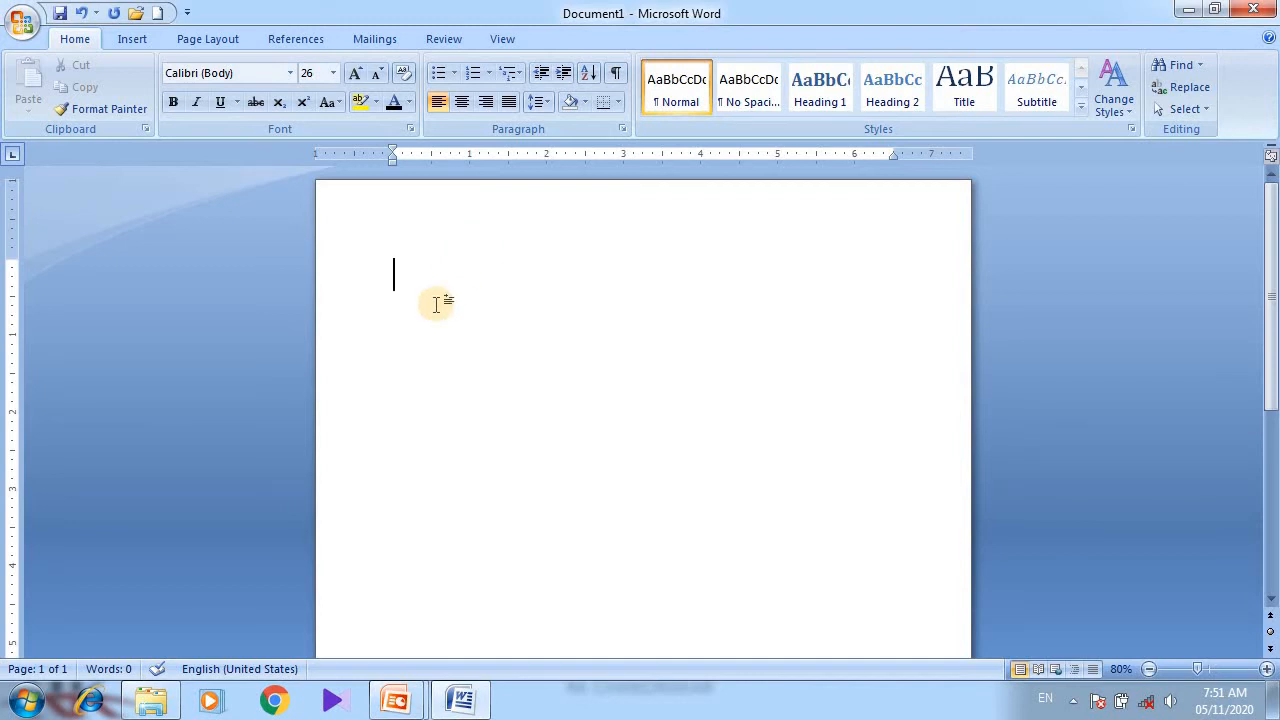
{"action": "type", "text": "ntrl"}
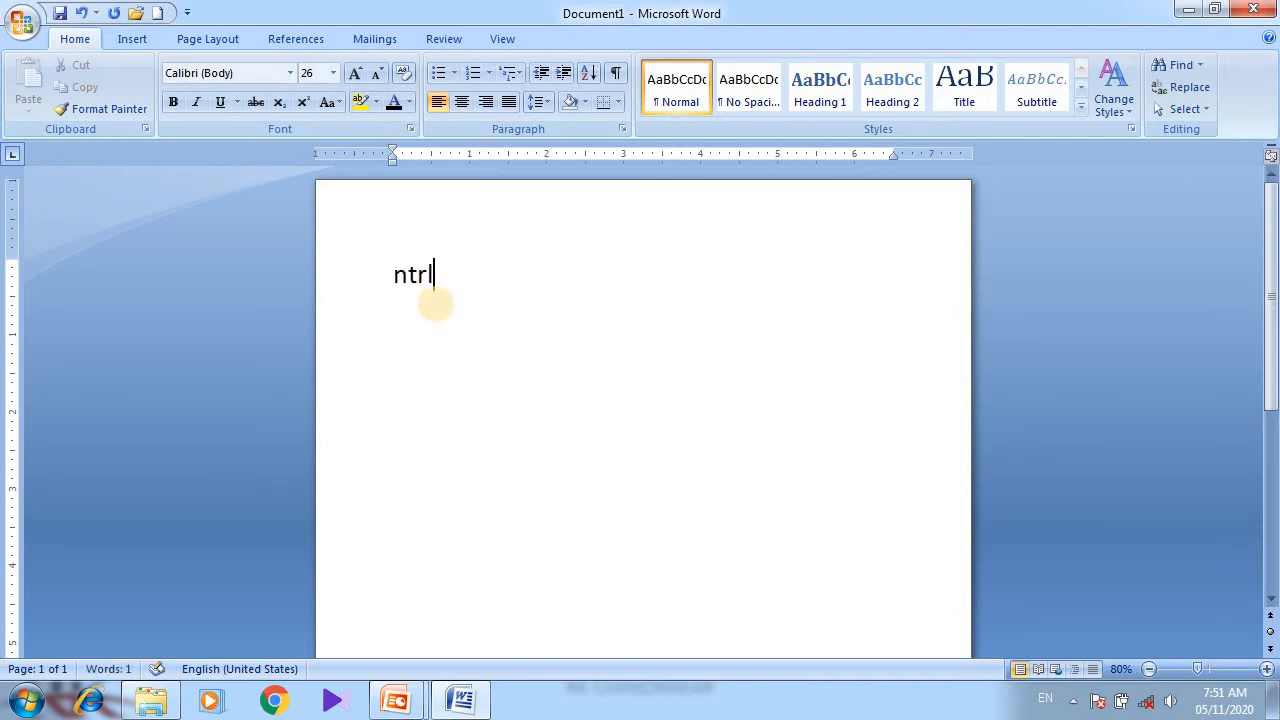
{"action": "type", "text": "+n"}
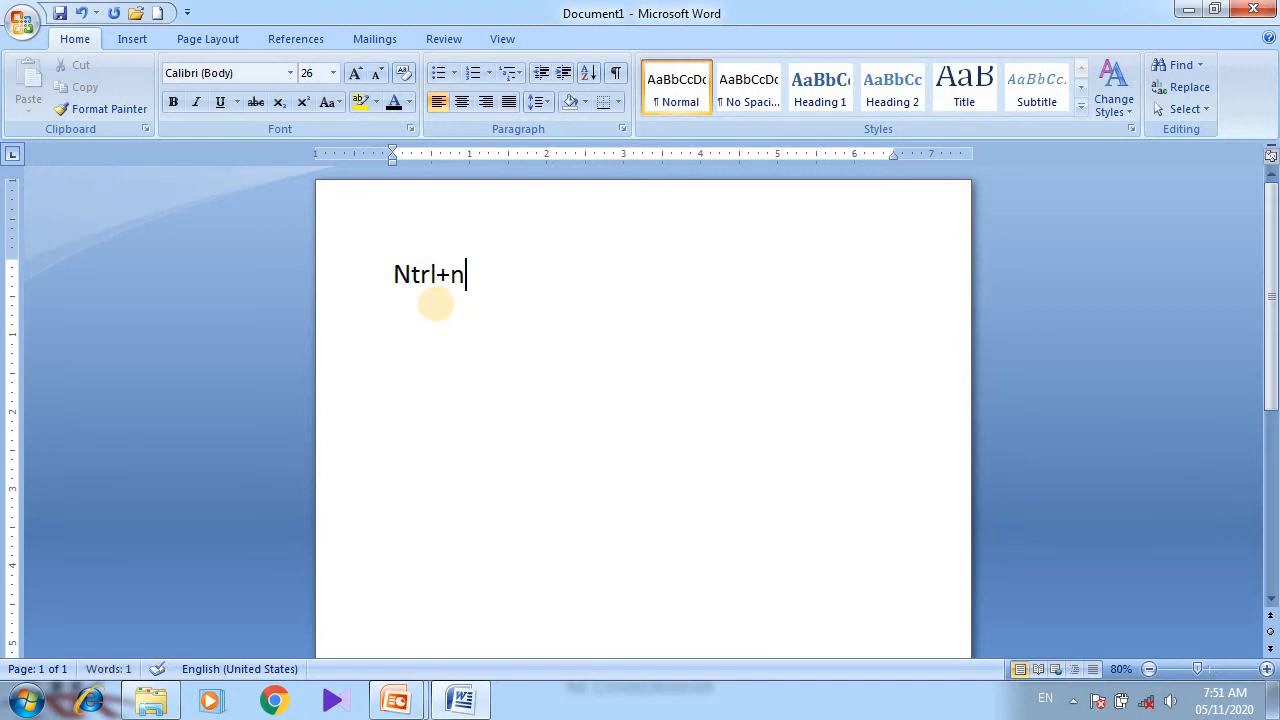
{"action": "key", "text": "Left"}
{"action": "key", "text": "Left"}
{"action": "key", "text": "Left"}
{"action": "key", "text": "Left"}
{"action": "key", "text": "Left"}
{"action": "key", "text": "BackSpace"}
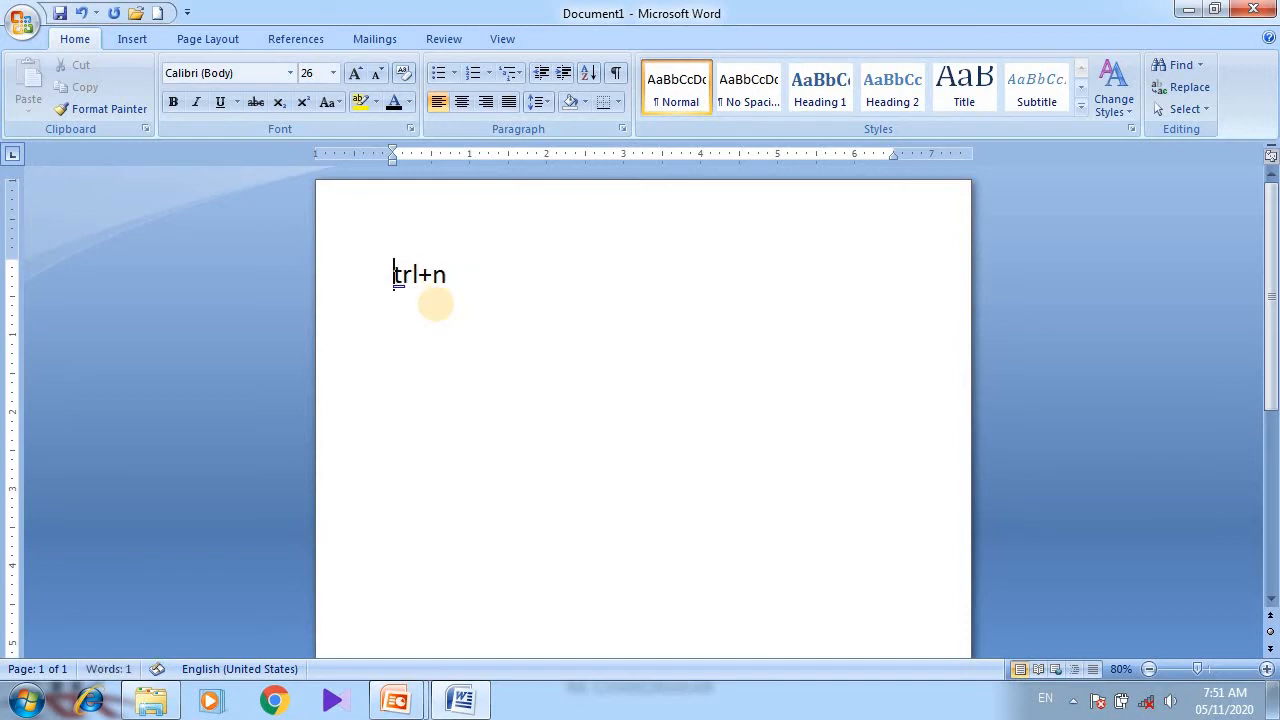
{"action": "type", "text": "C"}
{"action": "key", "text": "Right"}
{"action": "key", "text": "Right"}
{"action": "key", "text": "Right"}
{"action": "key", "text": "Right"}
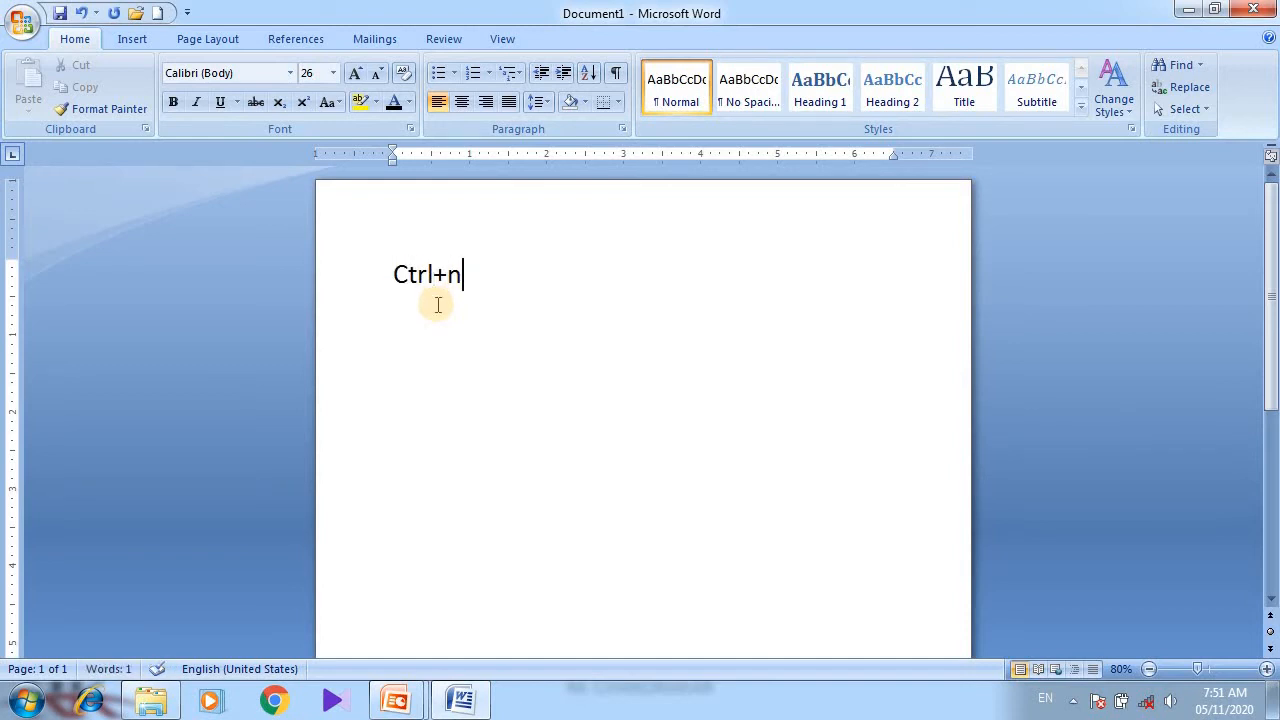
{"action": "type", "text": "=new"}
{"action": "key", "text": "Return"}
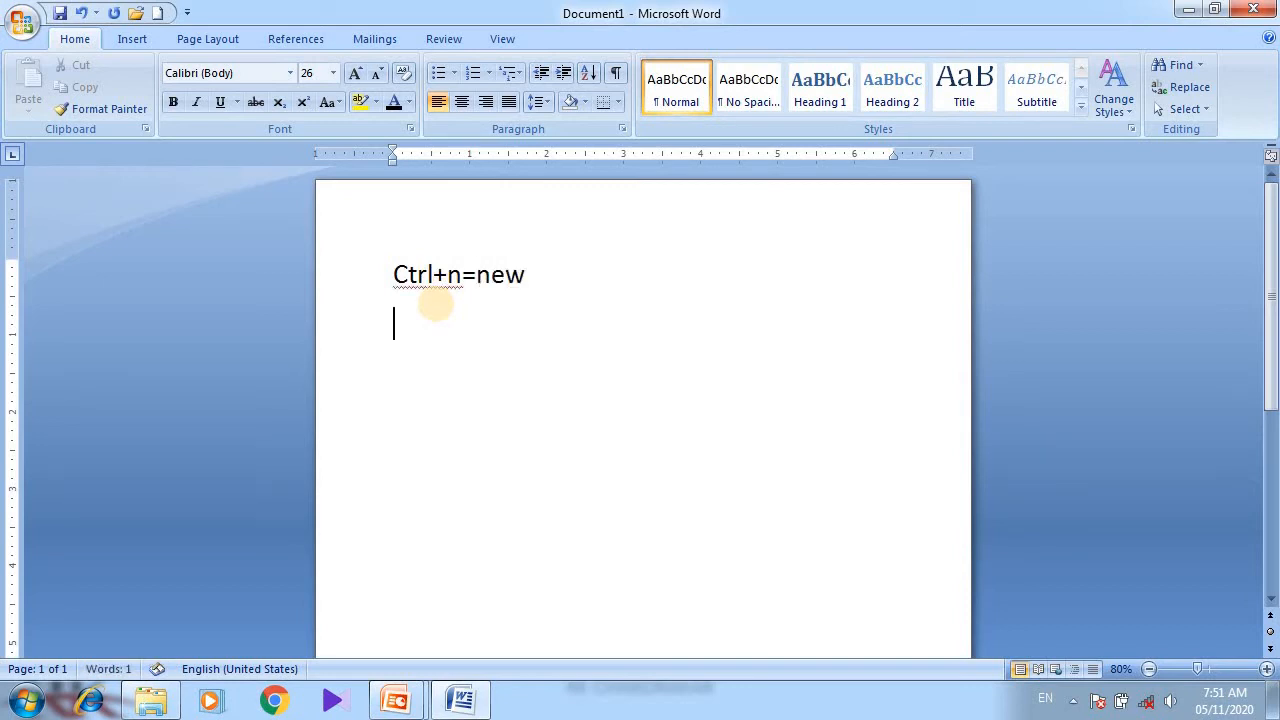
Type Ctrl+o=open on the second line and start a new line.
{"action": "type", "text": "ctrl+o"}
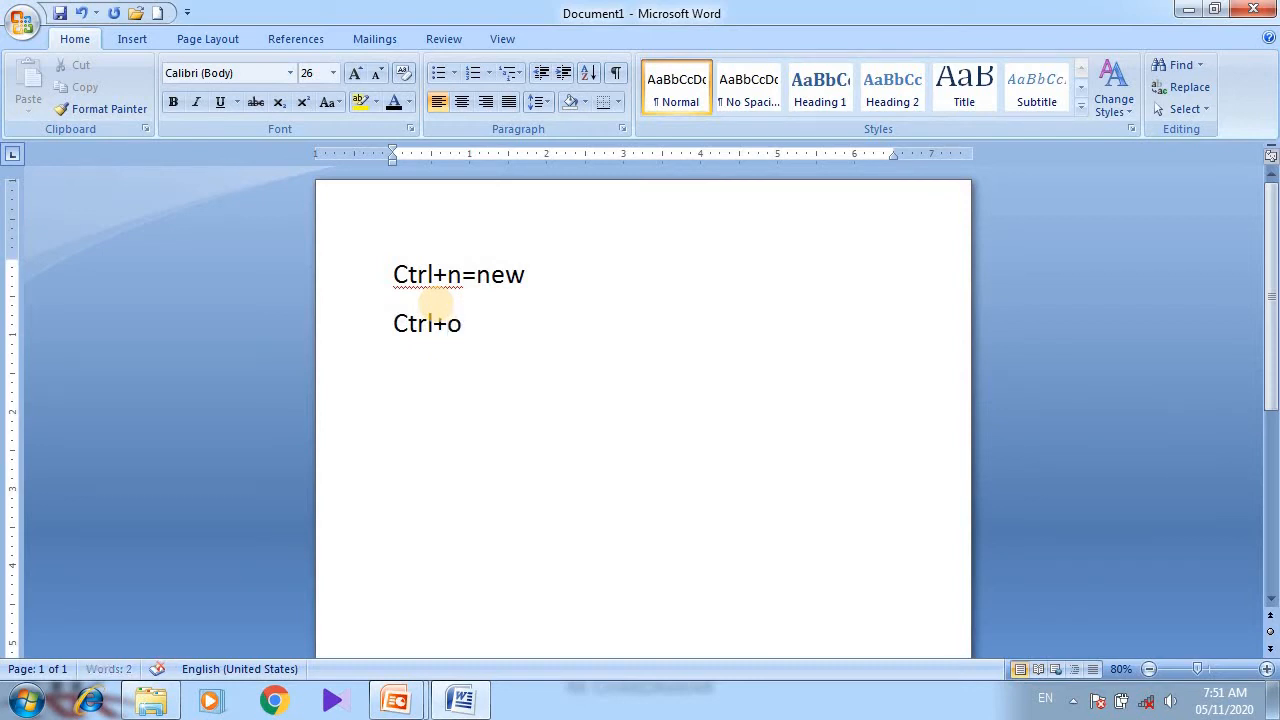
{"action": "type", "text": "=open"}
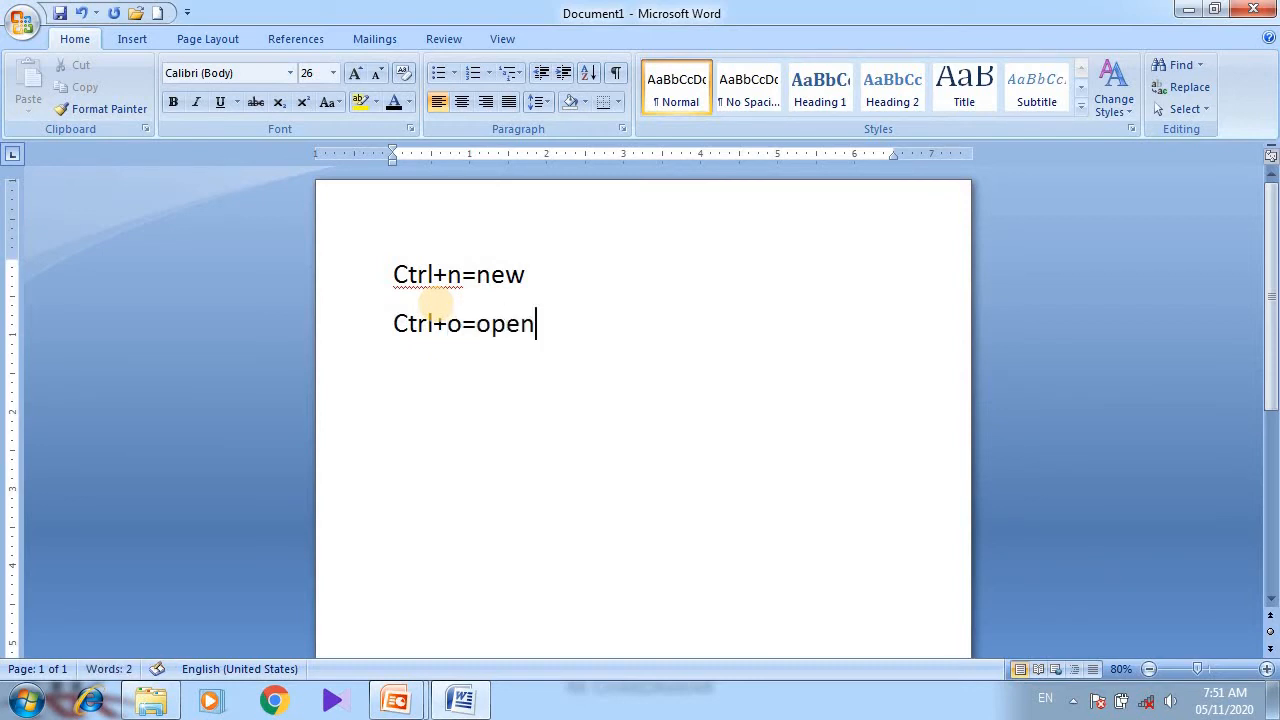
{"action": "key", "text": "Return"}
Type Ctrl+s=save on the third line.
{"action": "type", "text": "ctrl"}
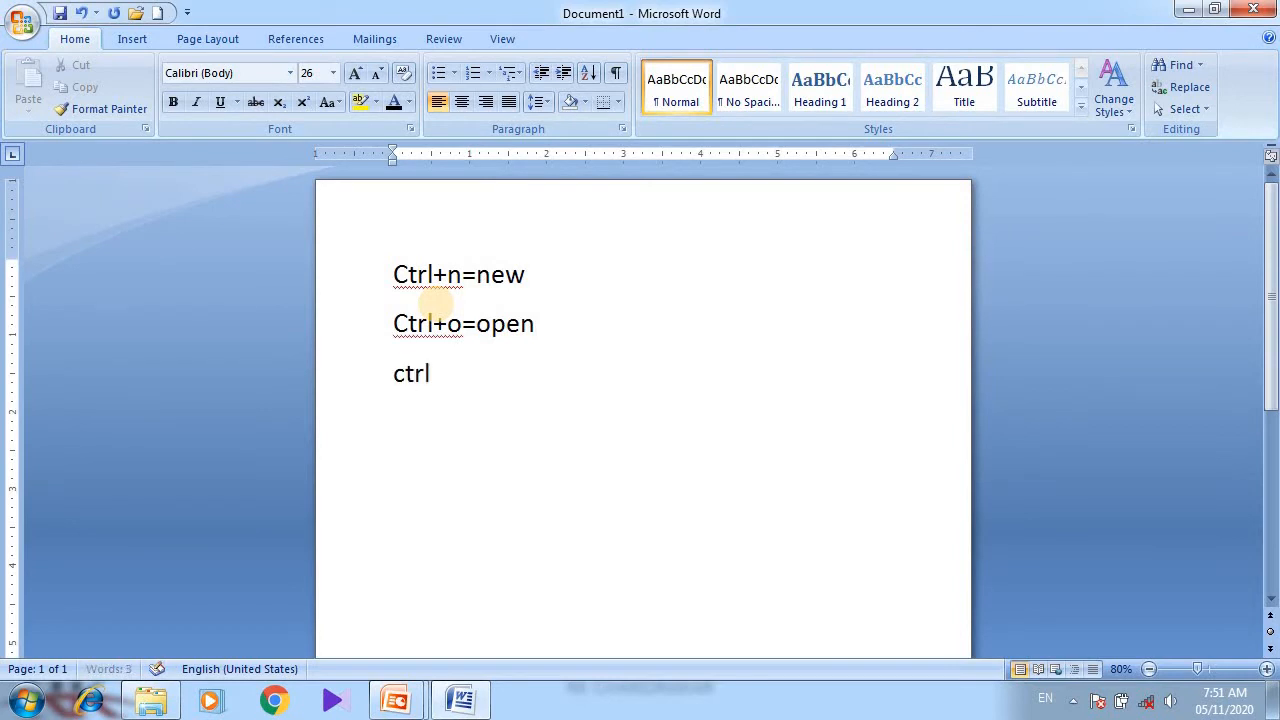
{"action": "type", "text": "+s"}
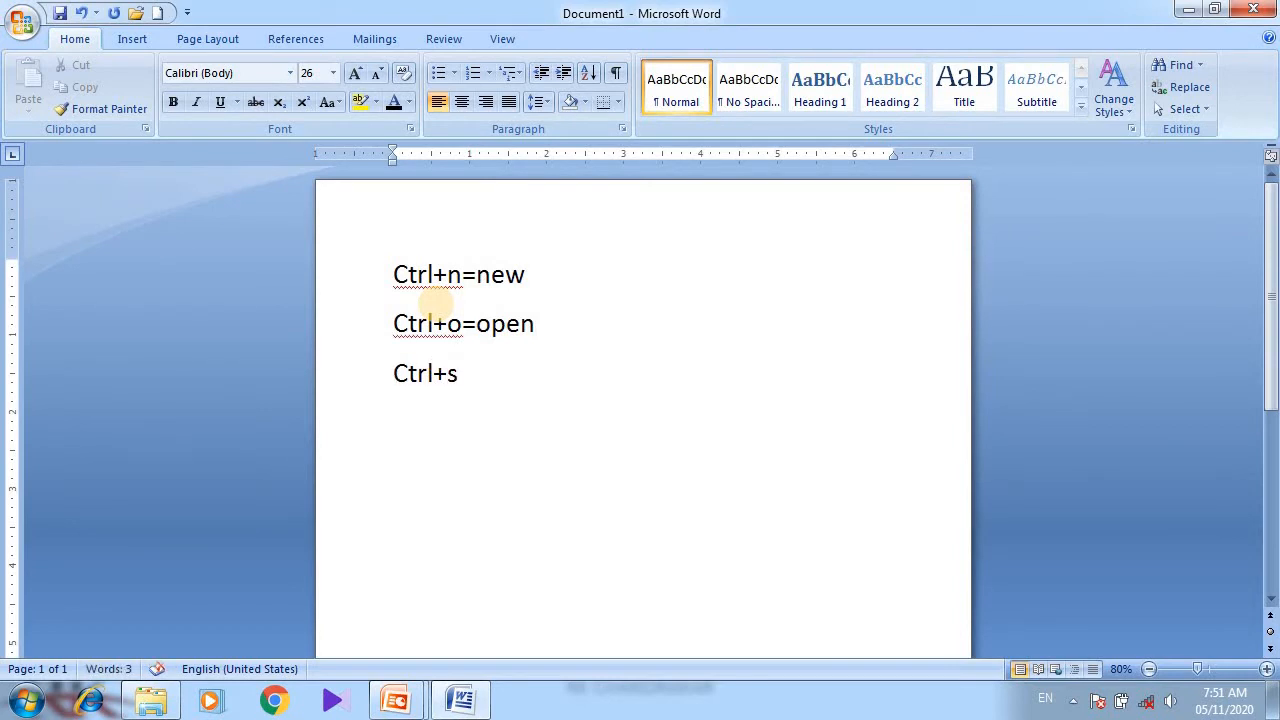
{"action": "type", "text": "=save"}
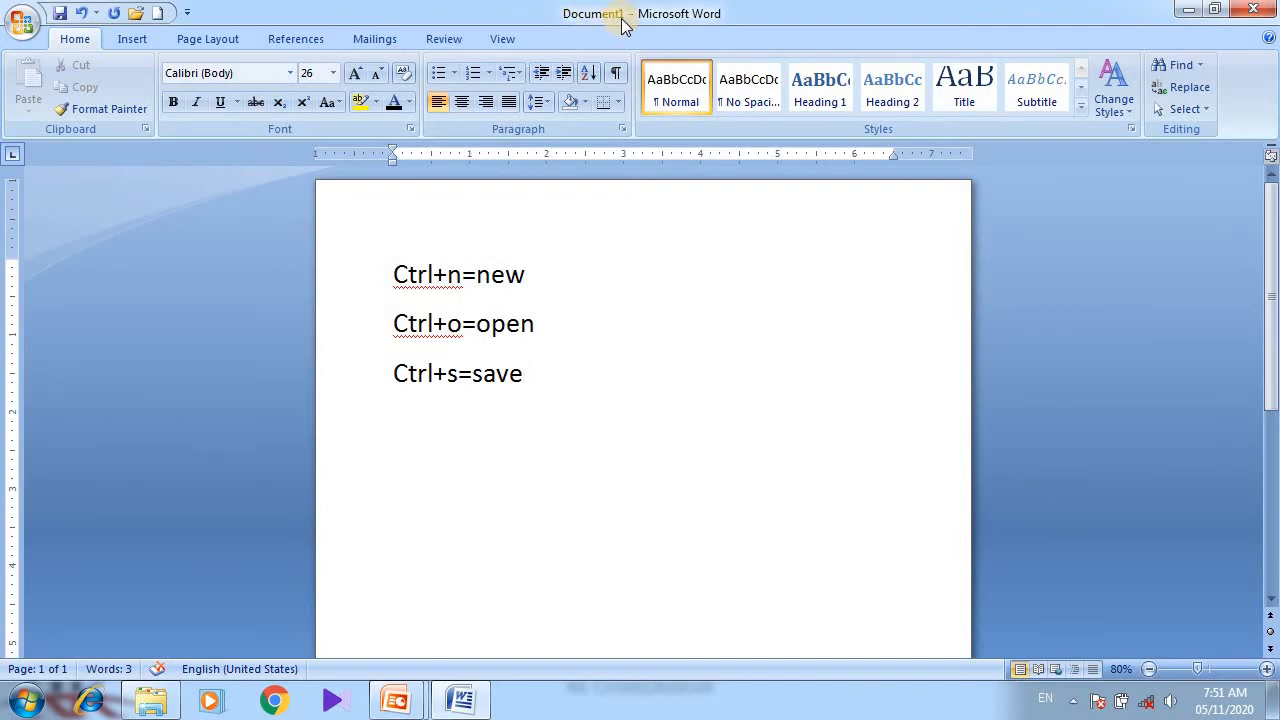
Start saving the document and enter the file name file menu.
{"action": "left_click", "coordinate": [12, 30]}
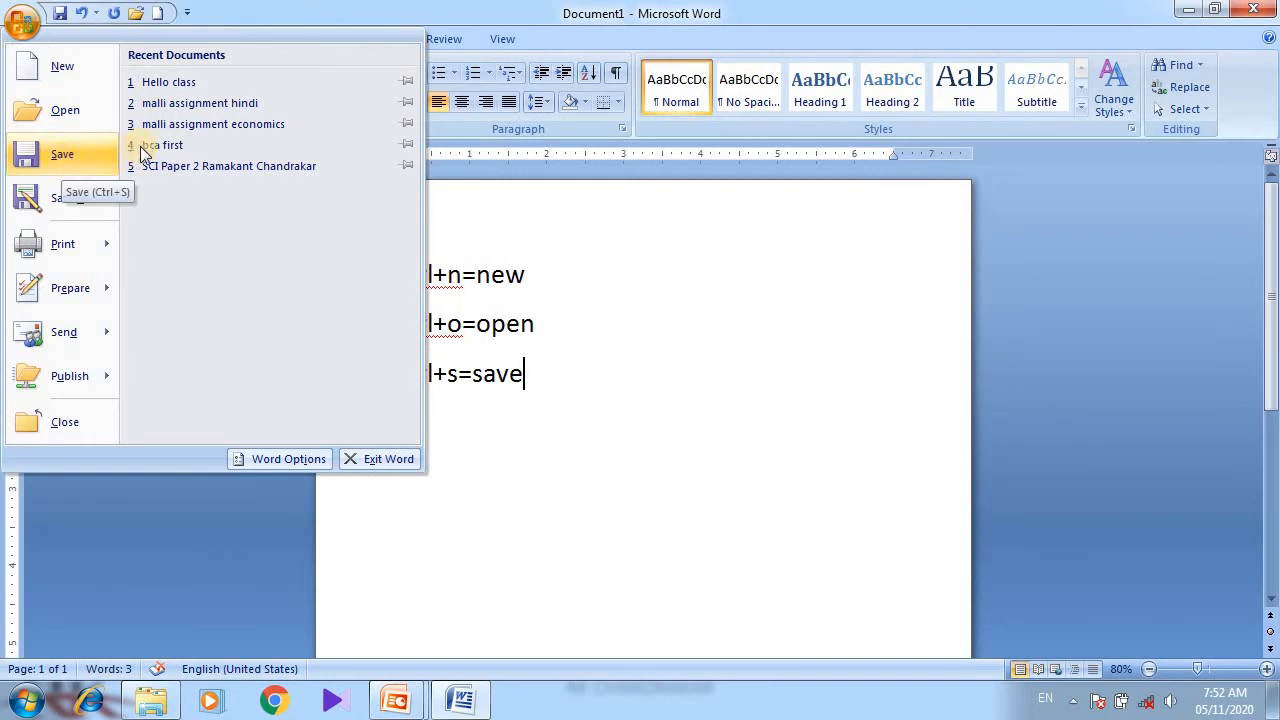
{"action": "left_click", "coordinate": [134, 24]}
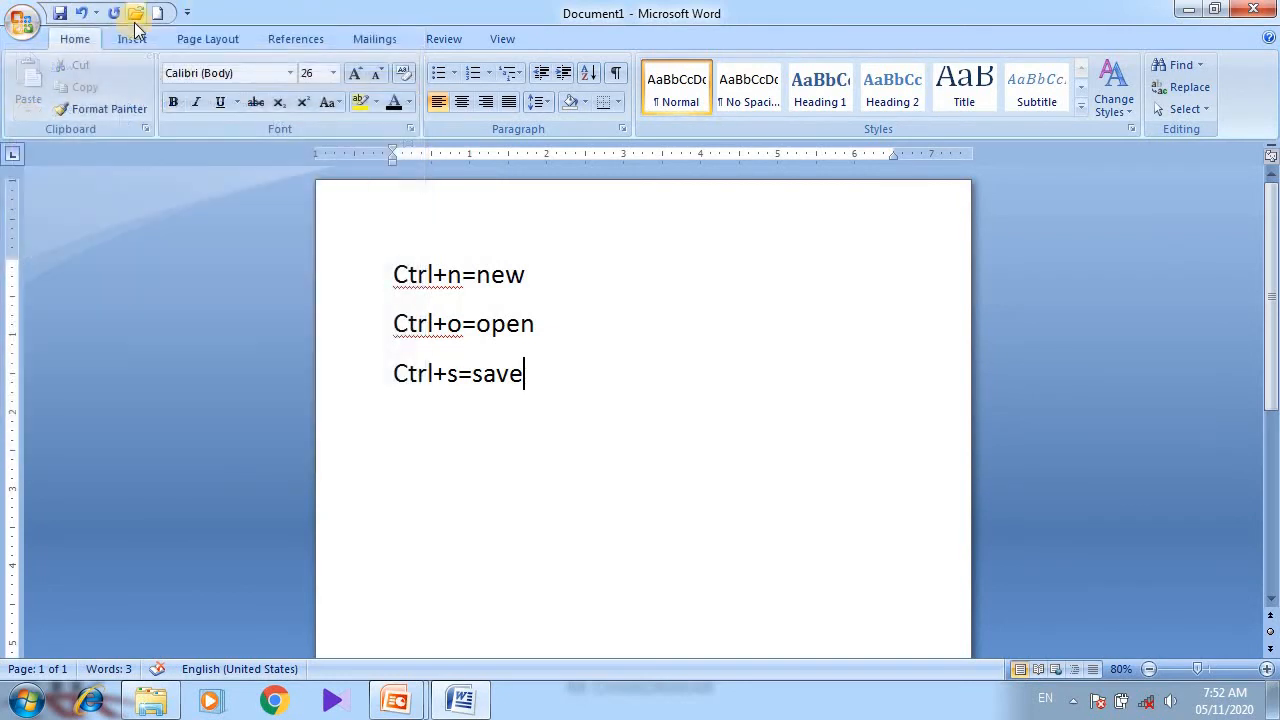
{"action": "left_click", "coordinate": [59, 14]}
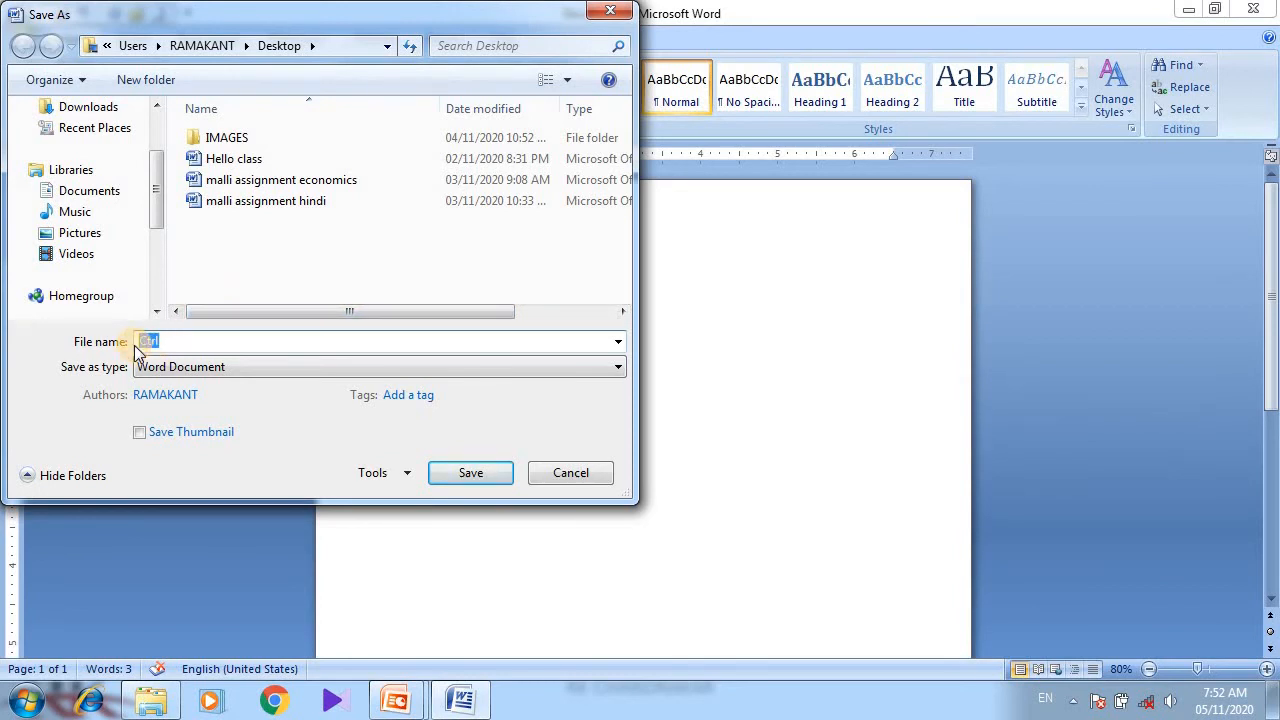
{"action": "type", "text": "file menu"}
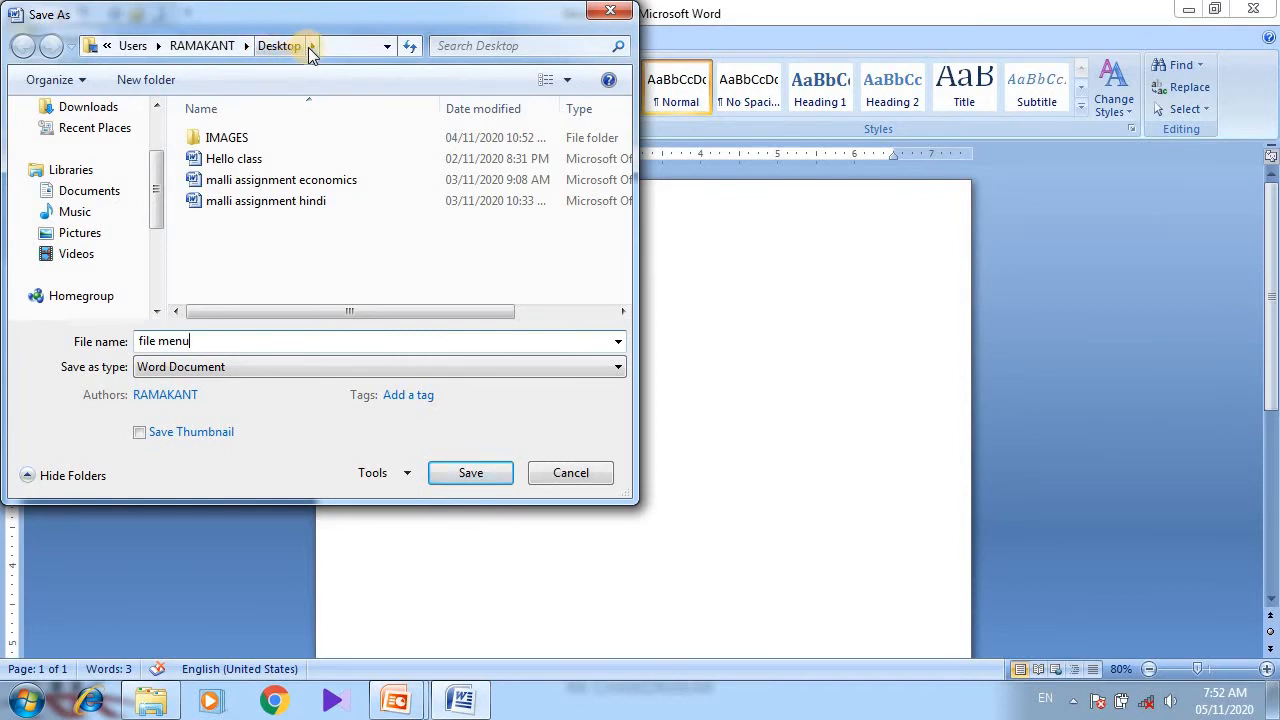
Choose the Desktop as the save location and save the document.
{"action": "left_click", "coordinate": [128, 198]}
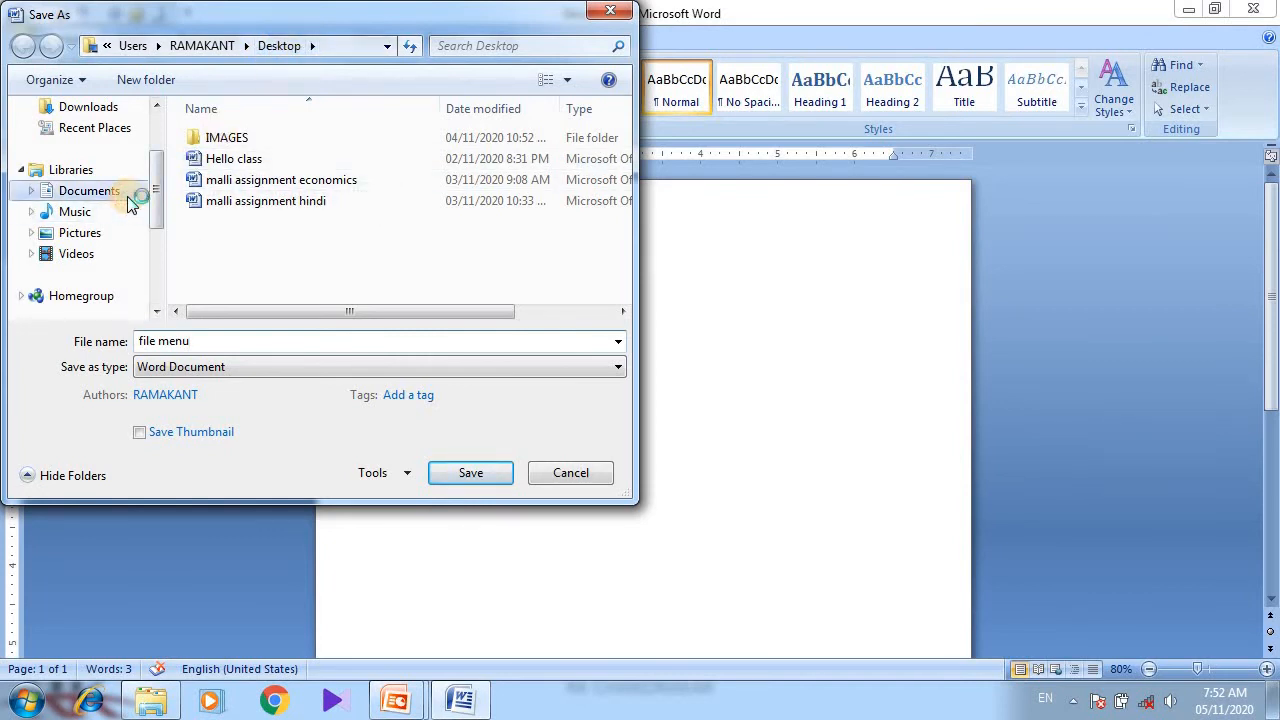
{"action": "left_click", "coordinate": [80, 235]}
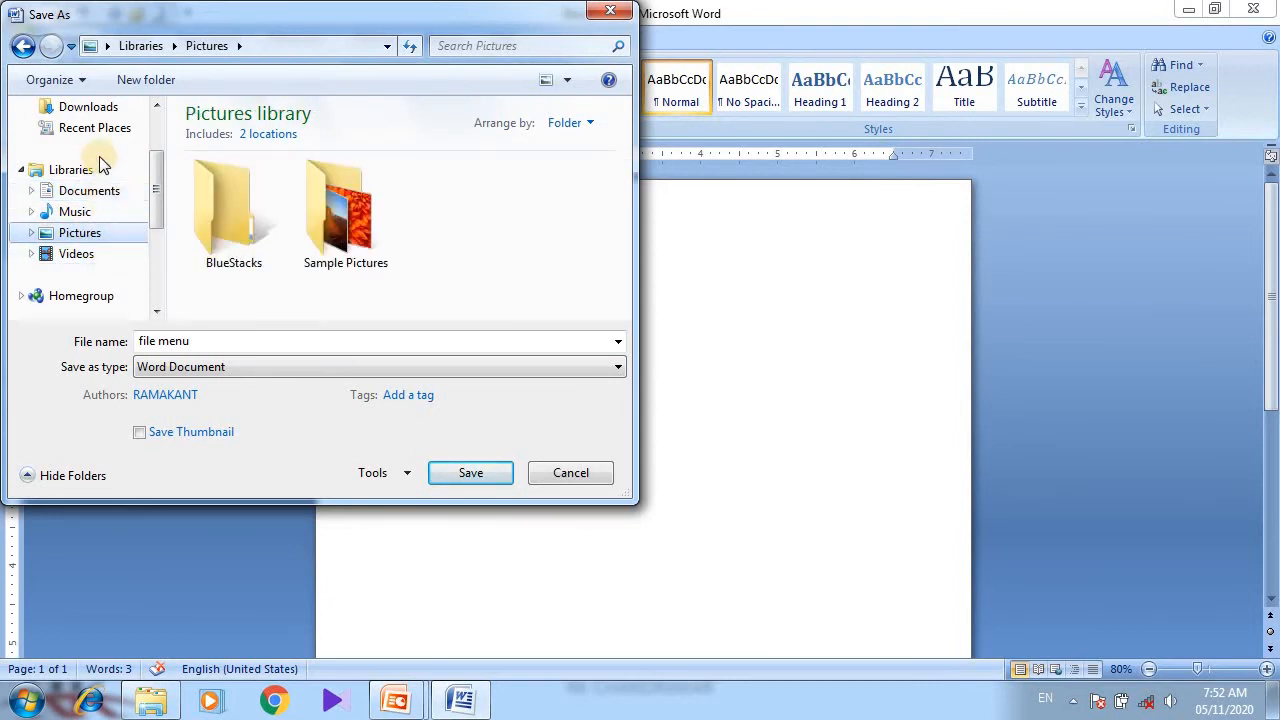
{"action": "left_click", "coordinate": [113, 106]}
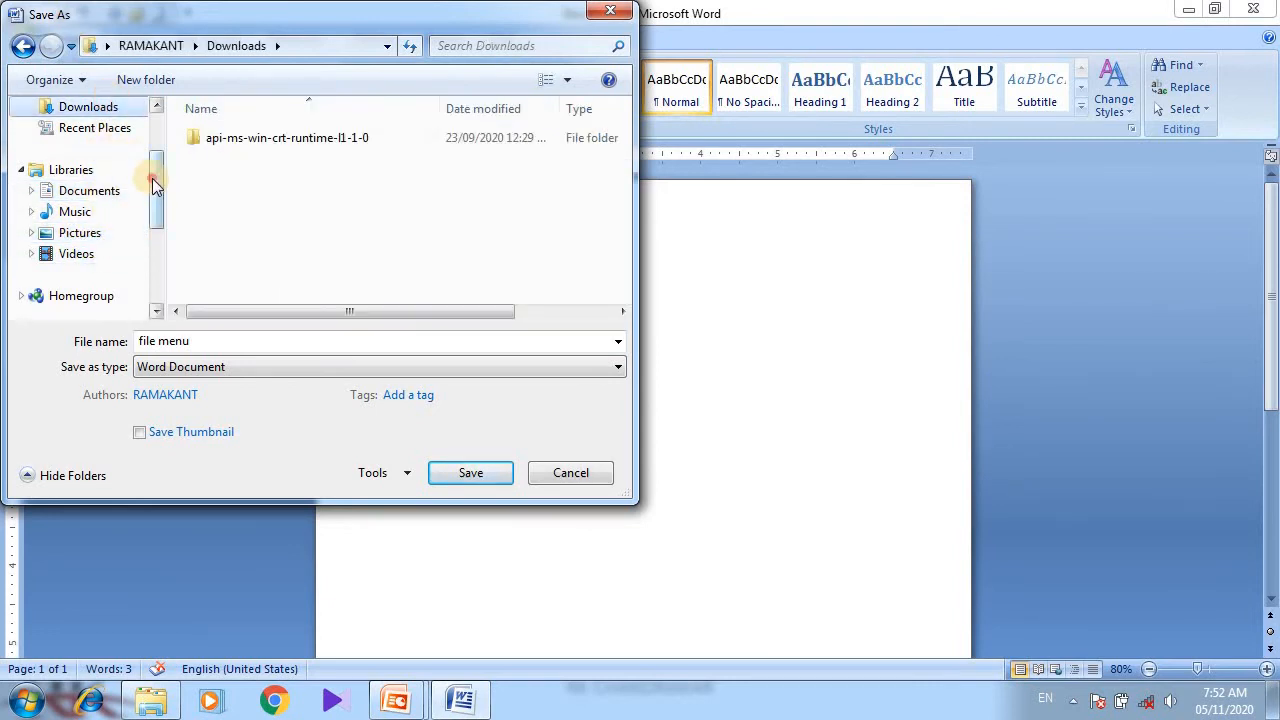
{"action": "scroll", "coordinate": [130, 178], "scroll_direction": "up", "scroll_amount": 2}
{"action": "left_click", "coordinate": [88, 180]}
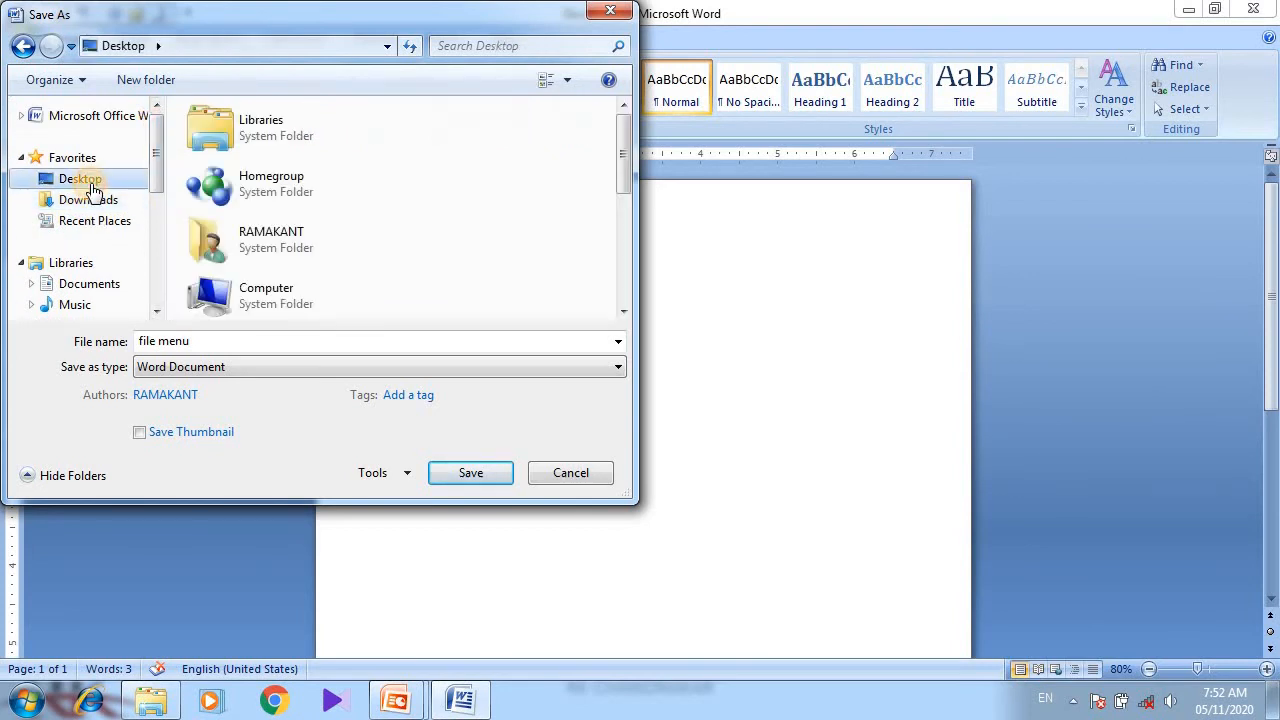
{"action": "left_click", "coordinate": [438, 472]}
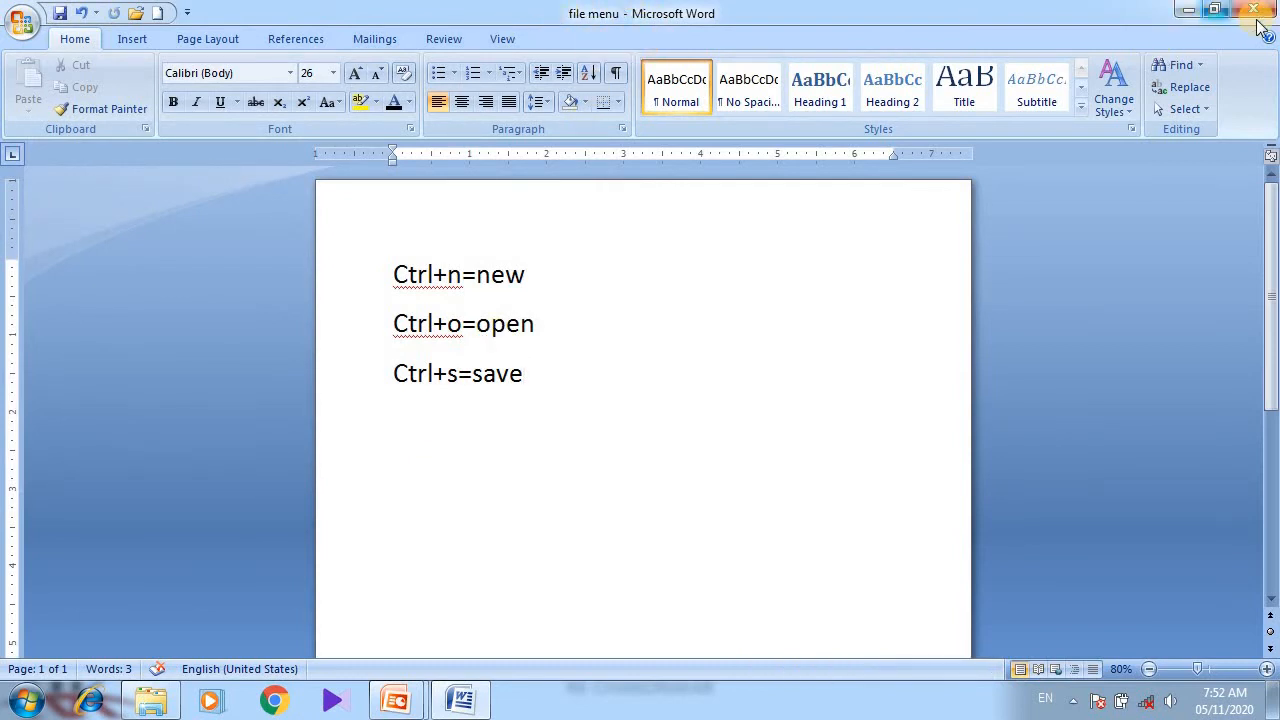
Minimize Word and browse the Desktop folder to find the saved file menu document.
{"action": "left_click", "coordinate": [1184, 10]}
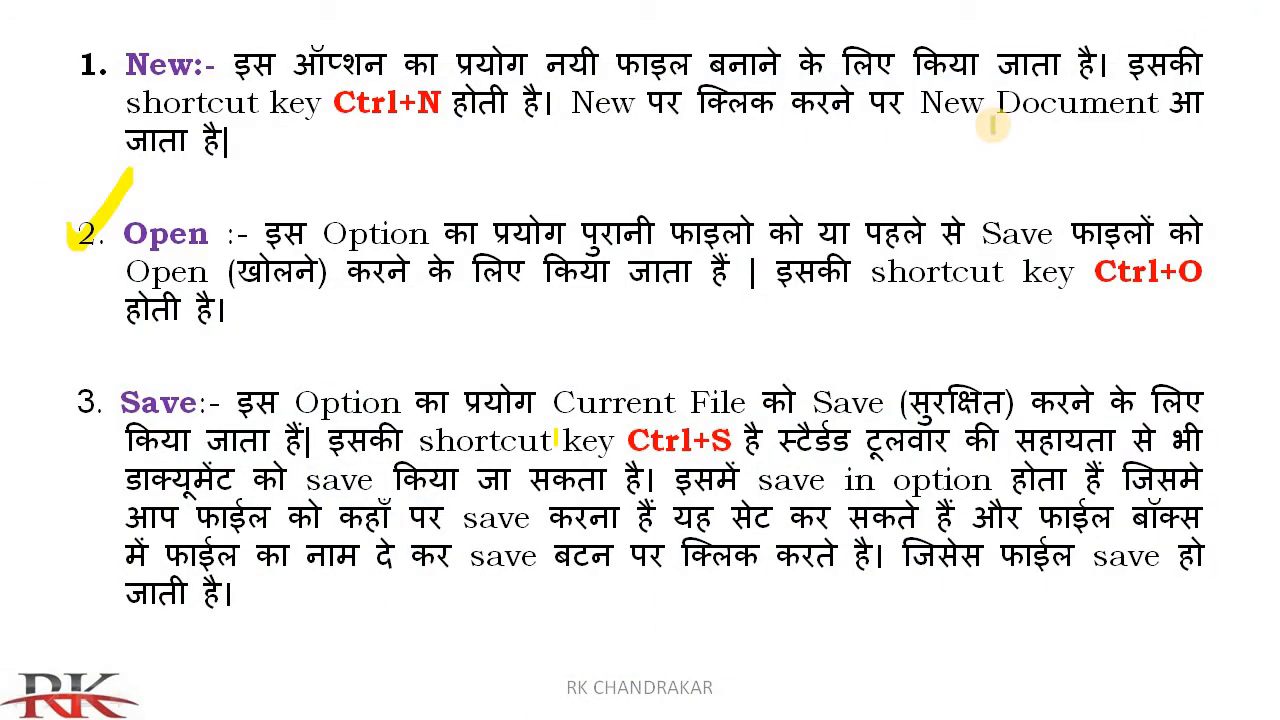
{"action": "key", "text": "super"}
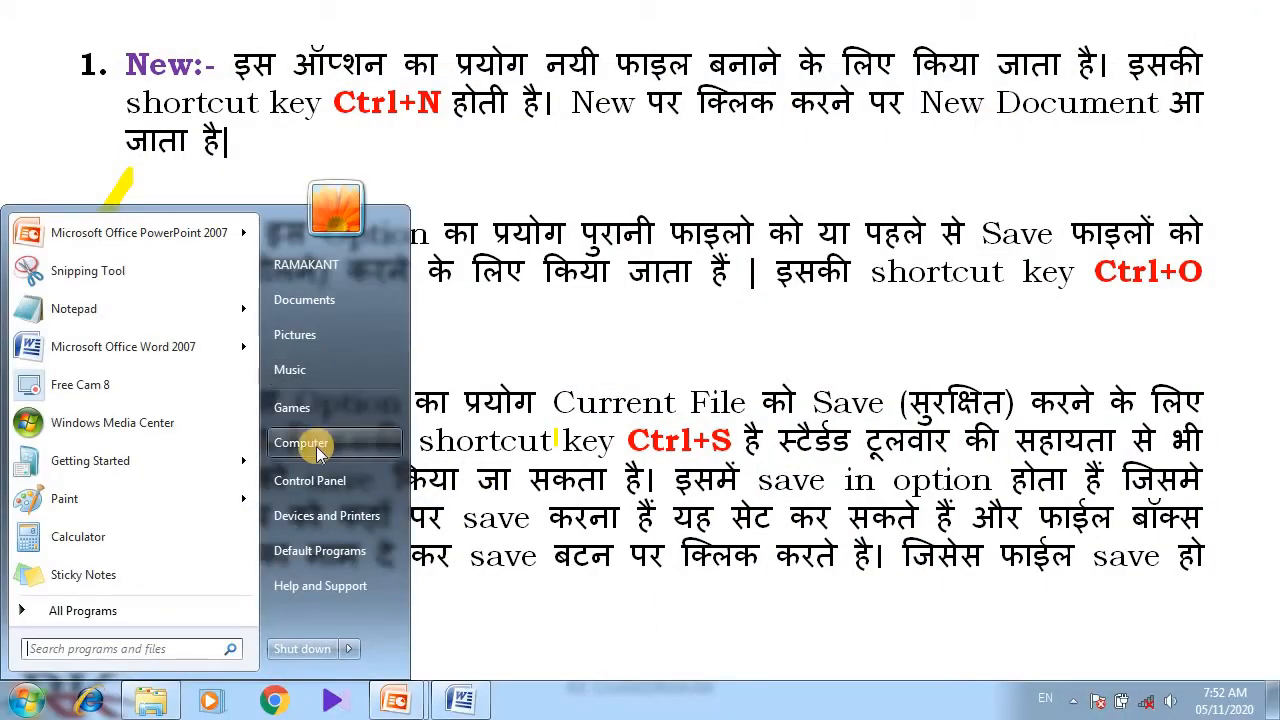
{"action": "left_click", "coordinate": [318, 452]}
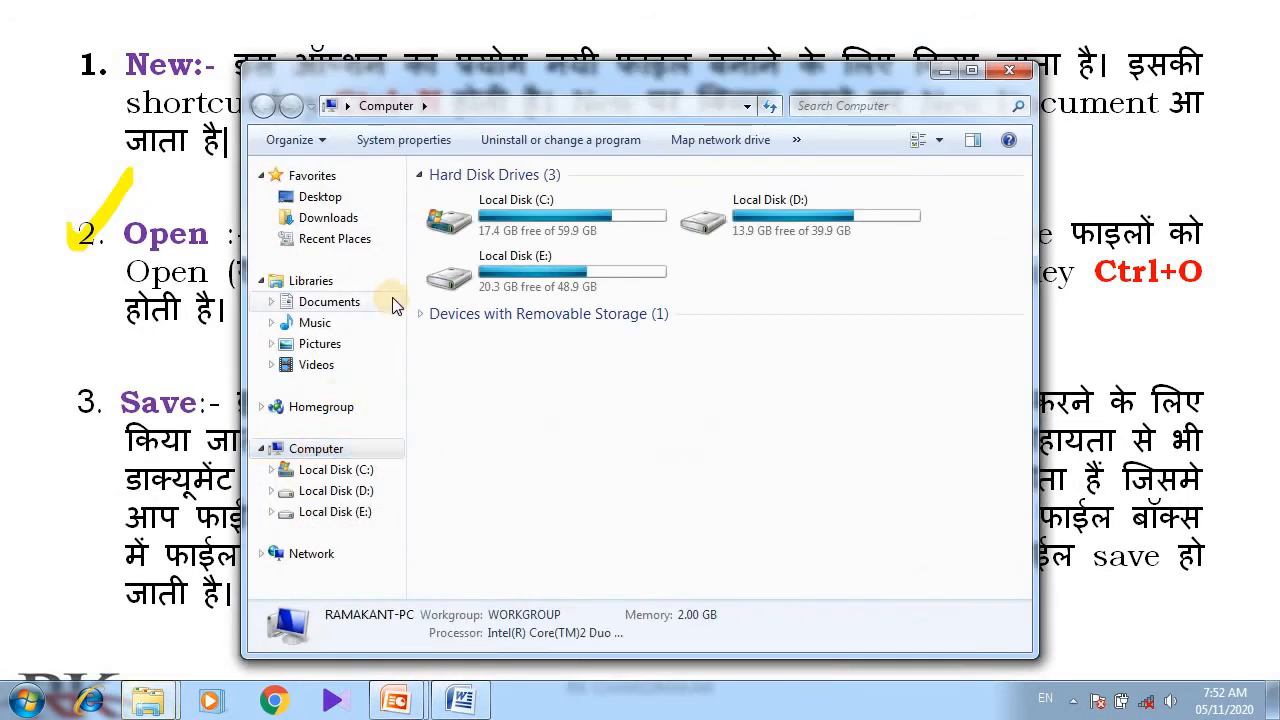
{"action": "left_click", "coordinate": [322, 196]}
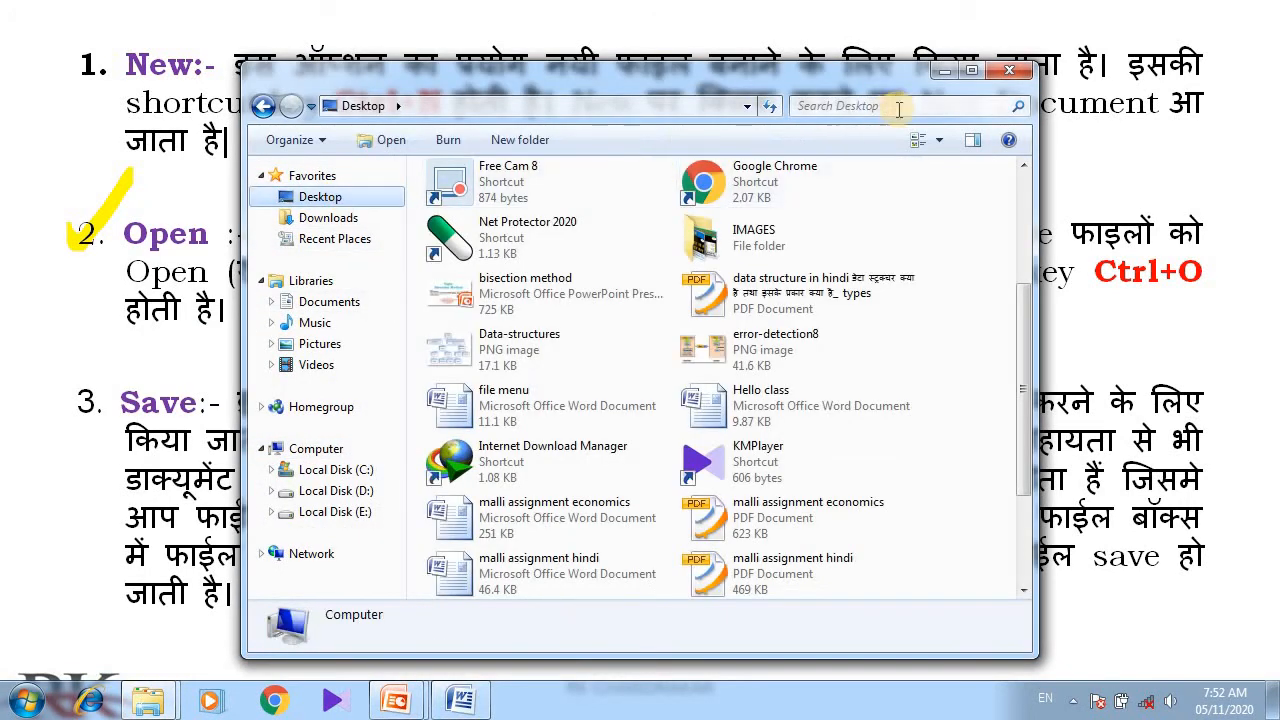
{"action": "left_click", "coordinate": [971, 70]}
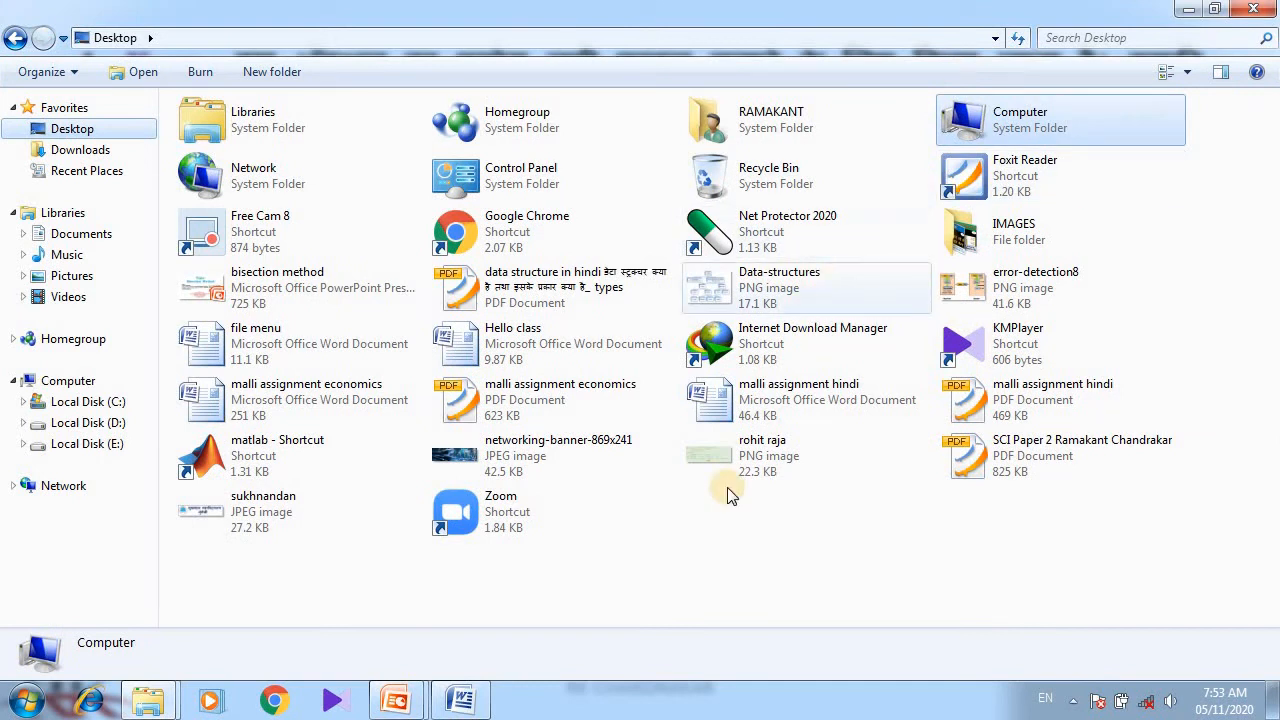
{"action": "left_click", "coordinate": [697, 567]}
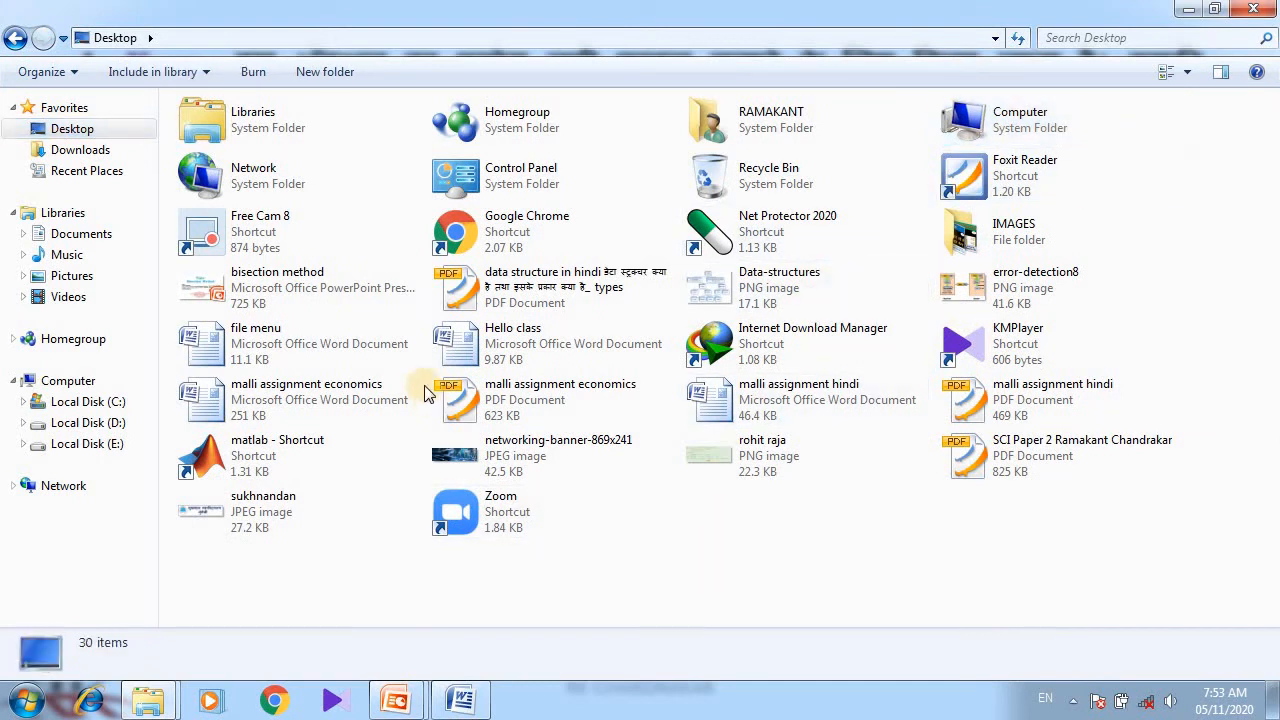
{"action": "left_click", "coordinate": [250, 347]}
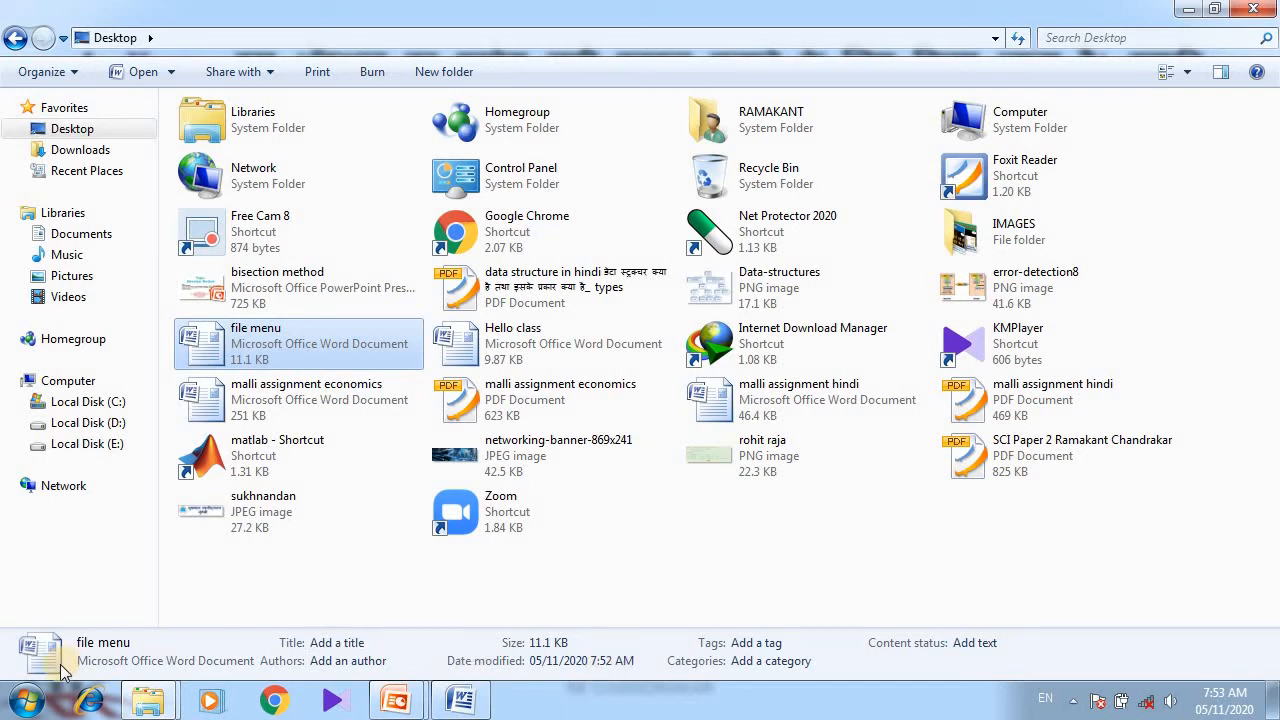
{"action": "left_click", "coordinate": [663, 529]}
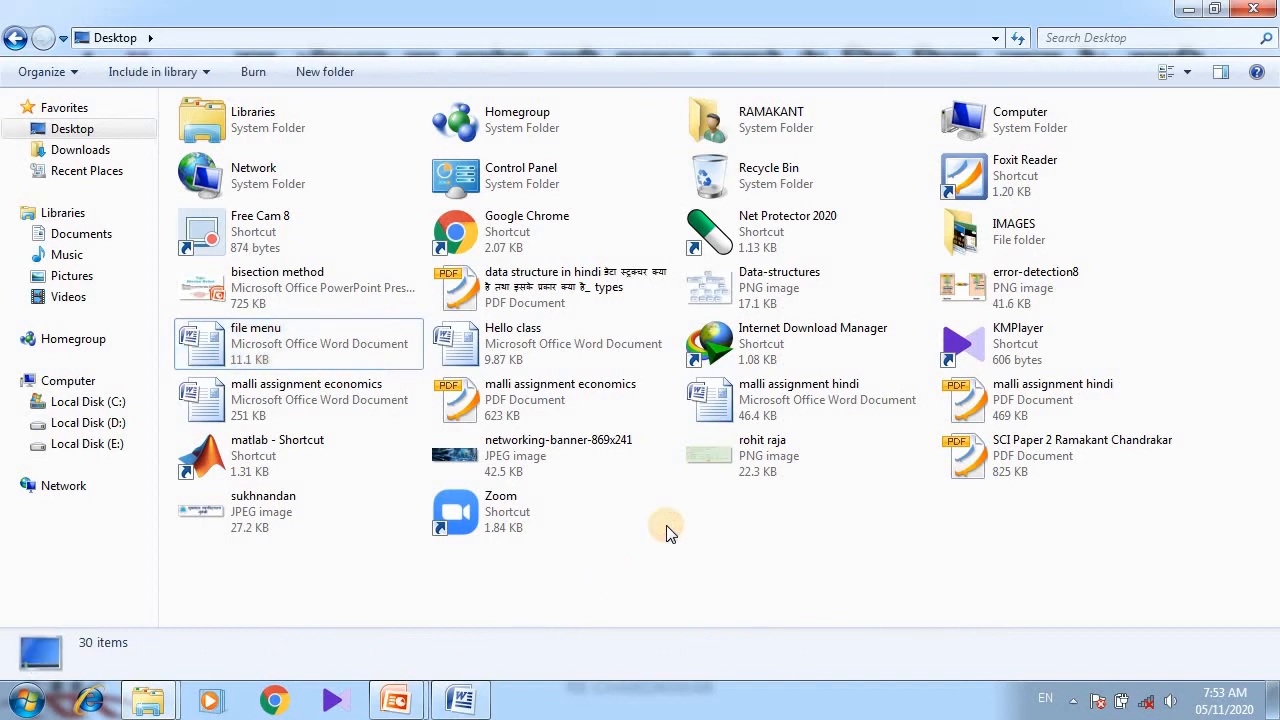
{"action": "left_click", "coordinate": [1188, 10]}
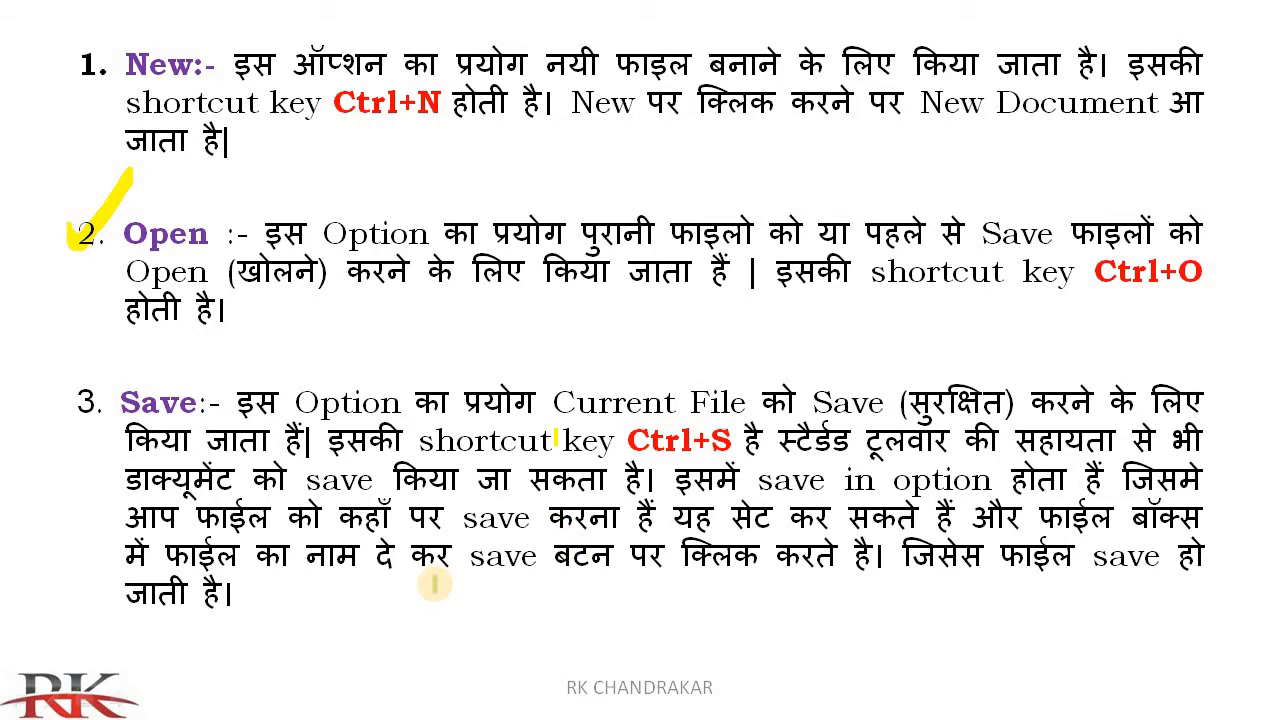
{"action": "key", "text": "Right"}
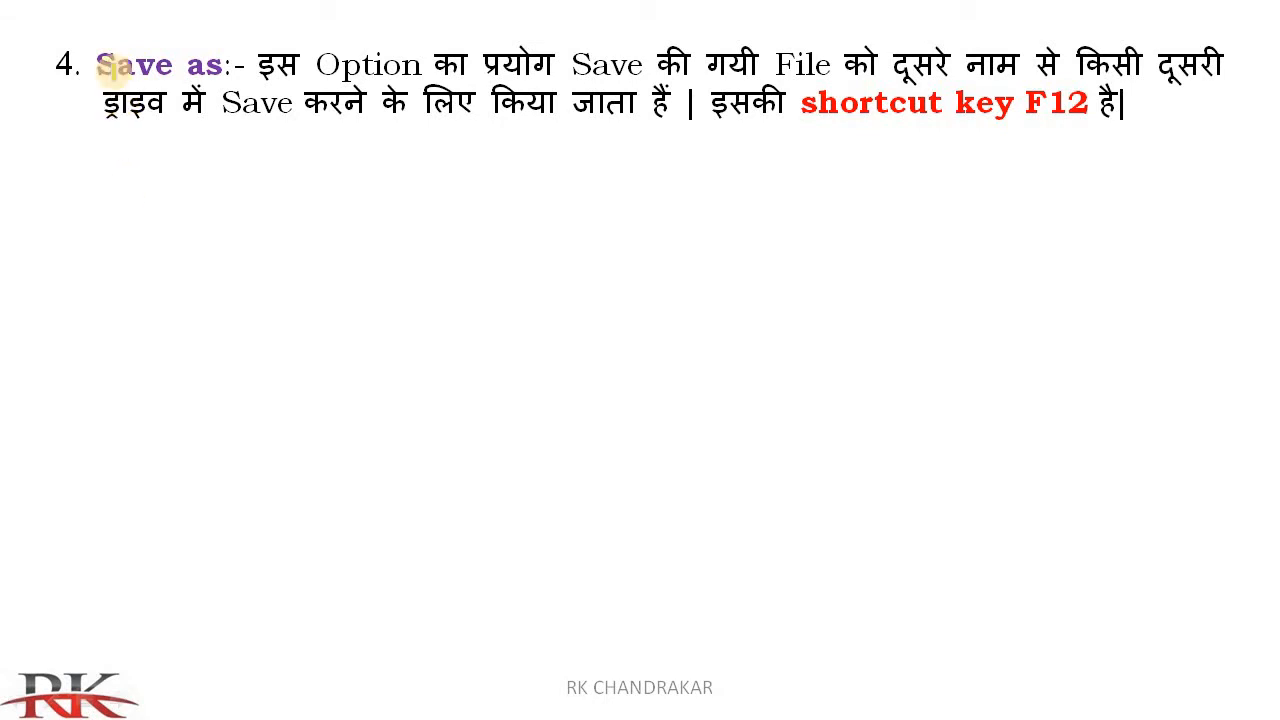
{"action": "mouse_move", "coordinate": [103, 63]}
{"action": "left_mouse_down"}
{"action": "mouse_move", "coordinate": [225, 64]}
{"action": "mouse_move", "coordinate": [96, 68]}
{"action": "left_mouse_up"}
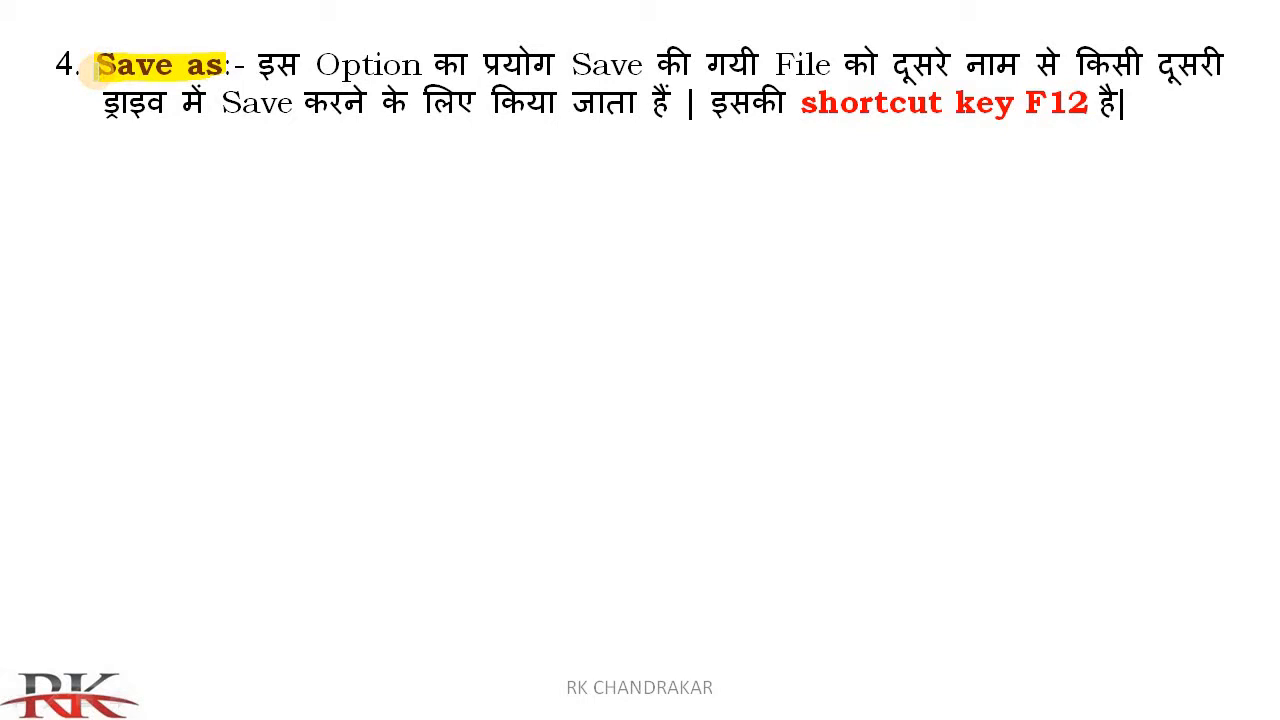